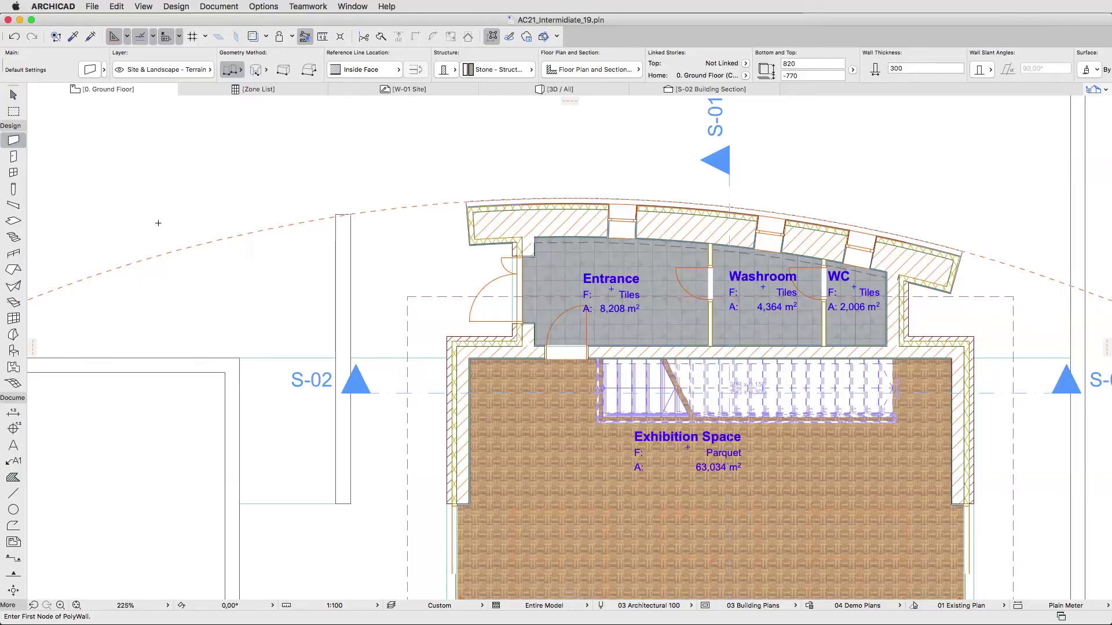
Step: Open Stair Default Settings on the Stair geometry page and preview the Lesson 19 favourite
{"action": "left_click", "coordinate": [15, 239]}
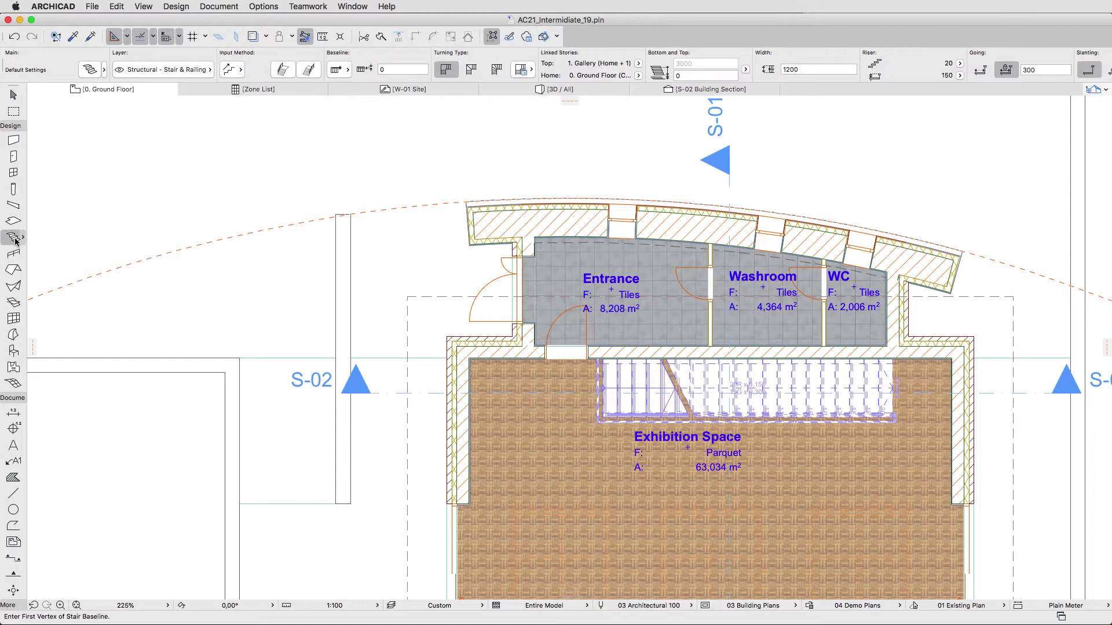
{"action": "double_click", "coordinate": [15, 239]}
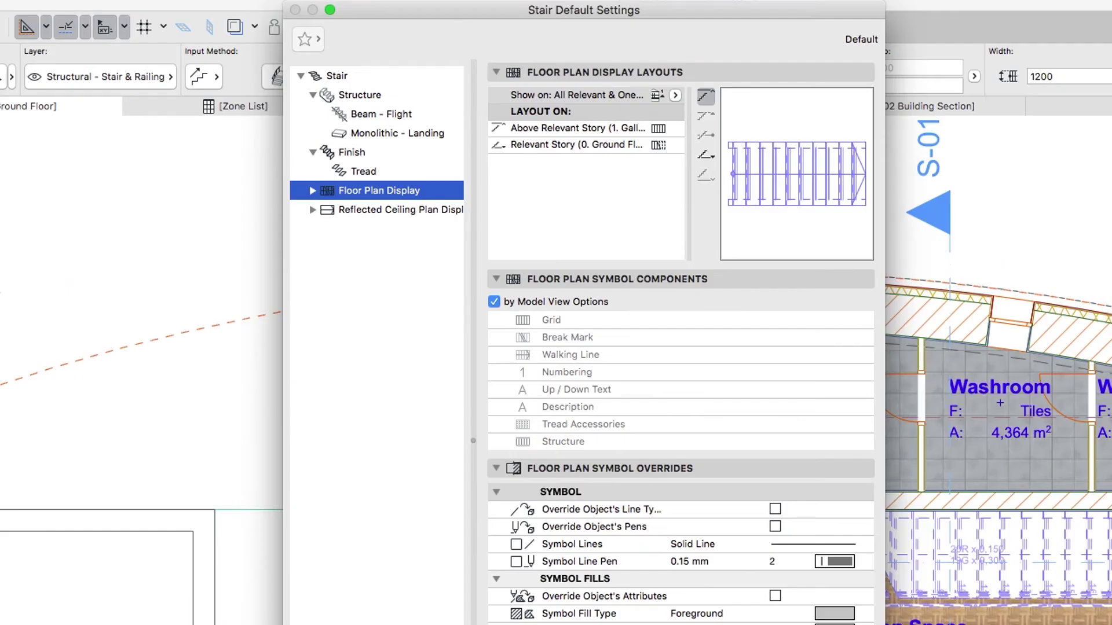
{"action": "left_click", "coordinate": [344, 75]}
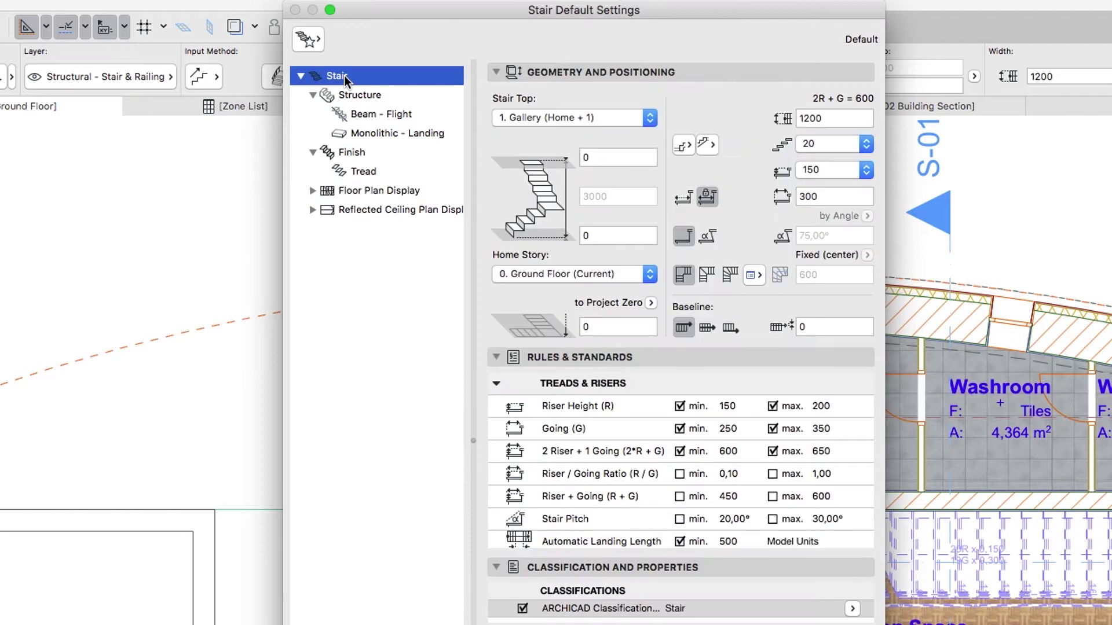
{"action": "left_click", "coordinate": [316, 50]}
{"action": "left_click", "coordinate": [243, 101]}
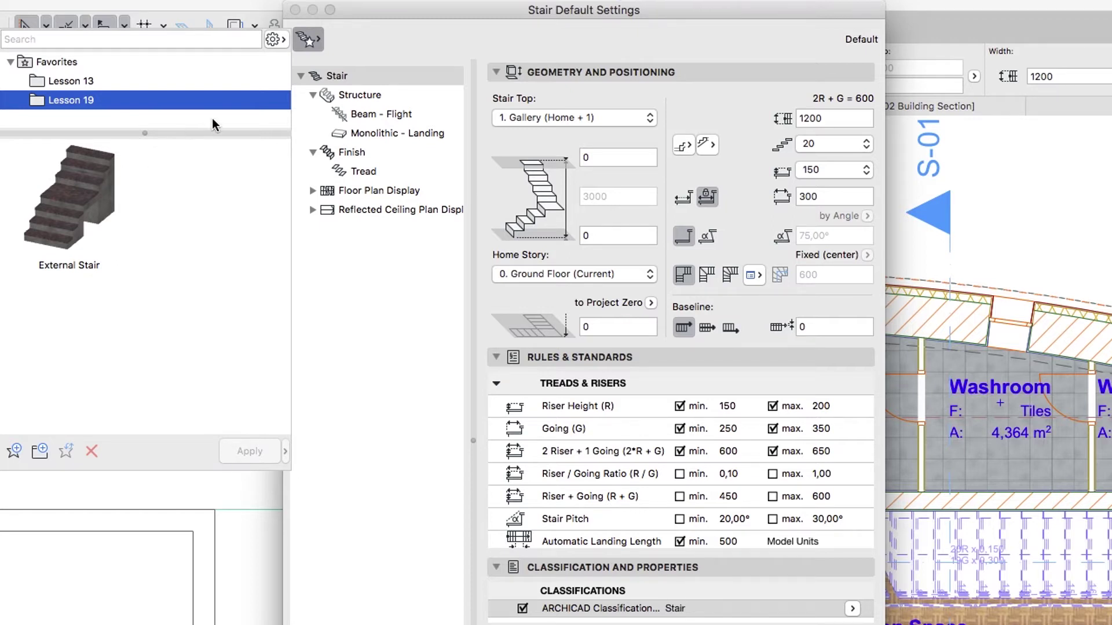
{"action": "left_click", "coordinate": [315, 47]}
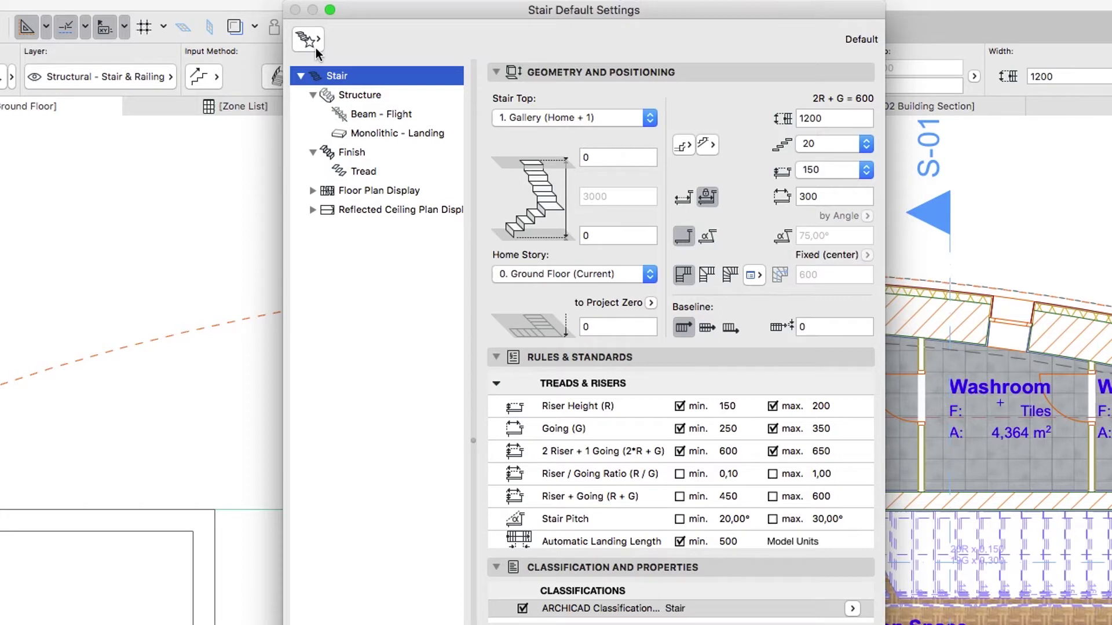
Step: Unlink the stair top, set height 450 and bottom offset -500, keeping Ground Floor home story
{"action": "left_click", "coordinate": [604, 122]}
{"action": "left_click", "coordinate": [605, 139]}
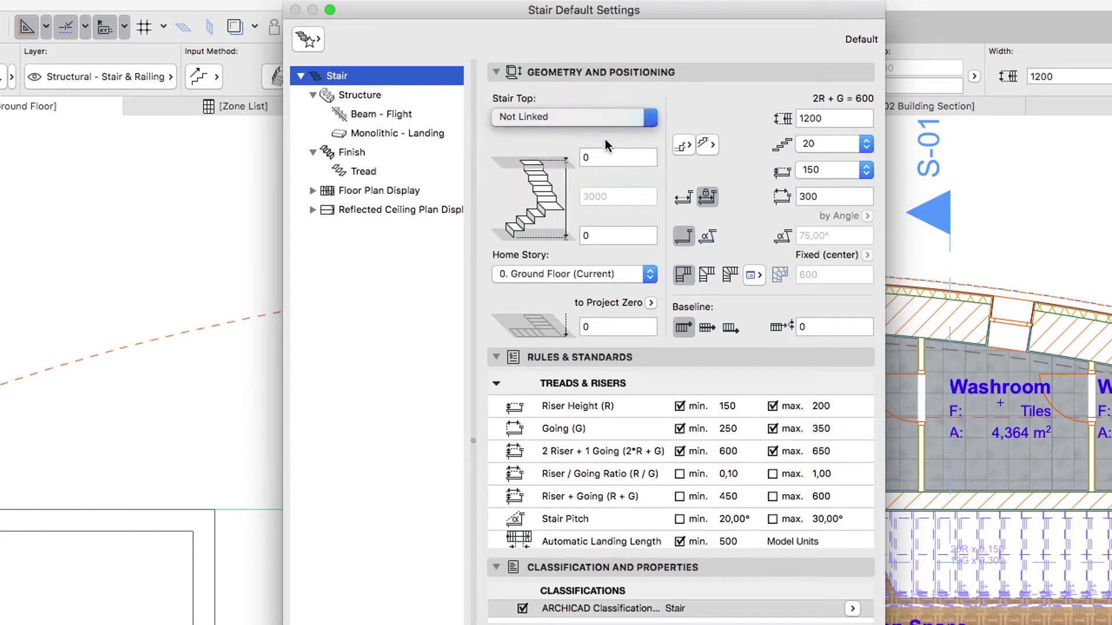
{"action": "left_click", "coordinate": [595, 197]}
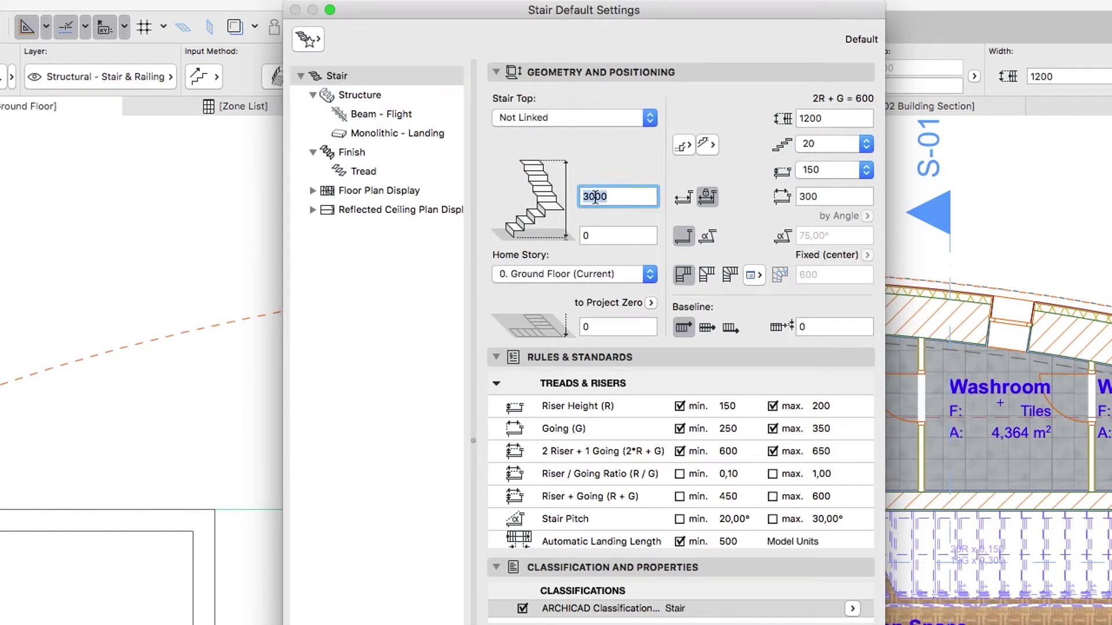
{"action": "type", "text": "450"}
{"action": "left_click", "coordinate": [585, 235]}
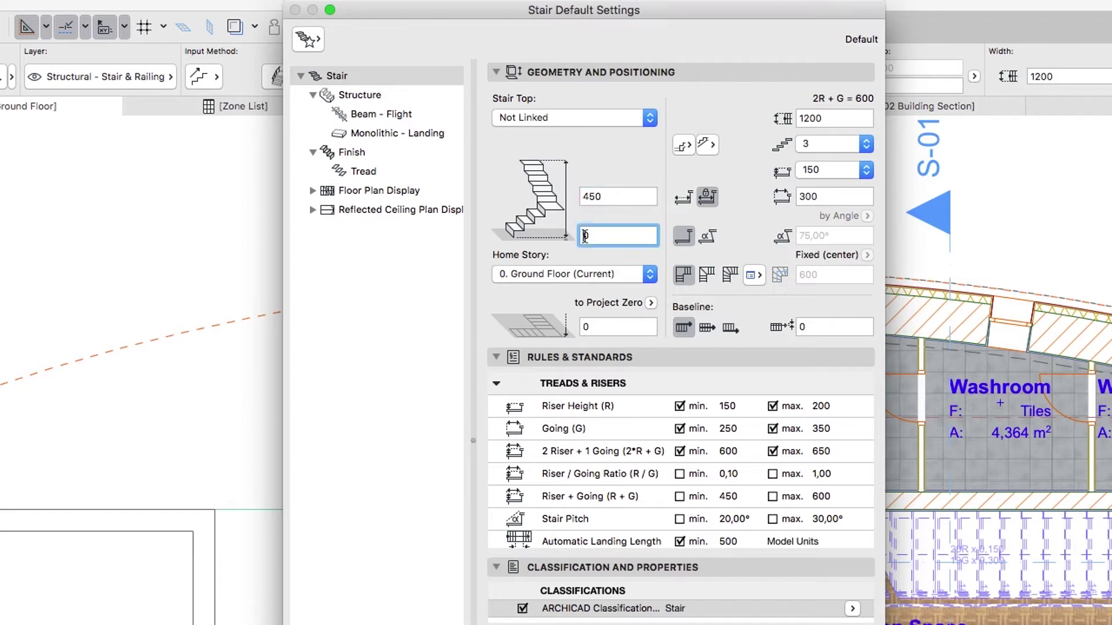
{"action": "type", "text": "-500"}
{"action": "left_click", "coordinate": [615, 273]}
{"action": "left_click", "coordinate": [619, 275]}
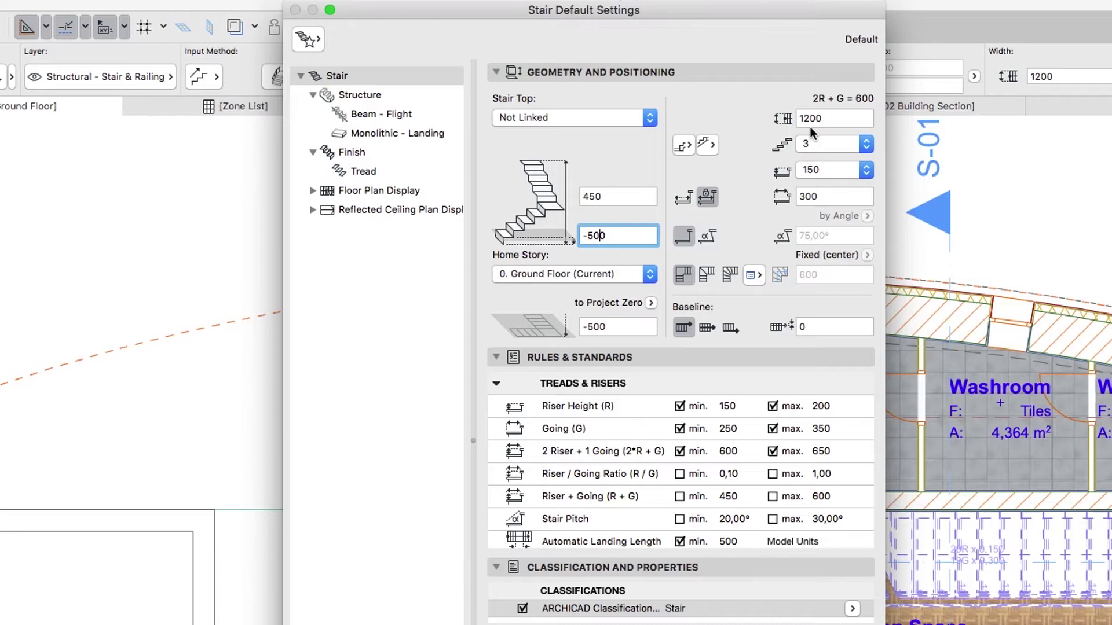
Step: Keep the 150 riser height, centre the baseline, and set Position to Exterior
{"action": "left_click", "coordinate": [825, 169]}
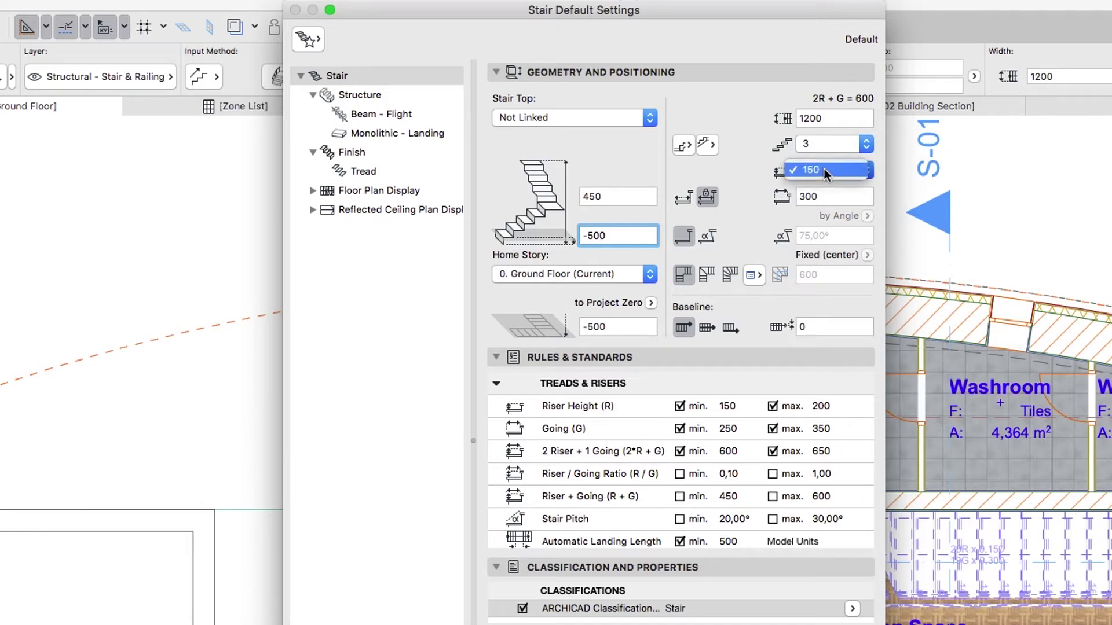
{"action": "left_click", "coordinate": [825, 169]}
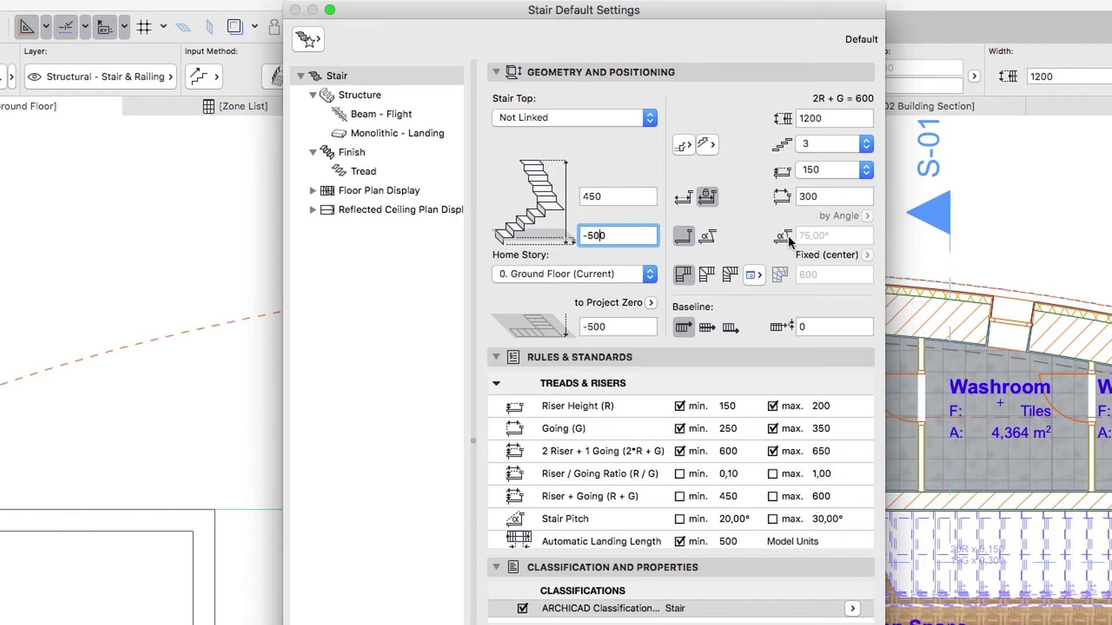
{"action": "left_click", "coordinate": [709, 327]}
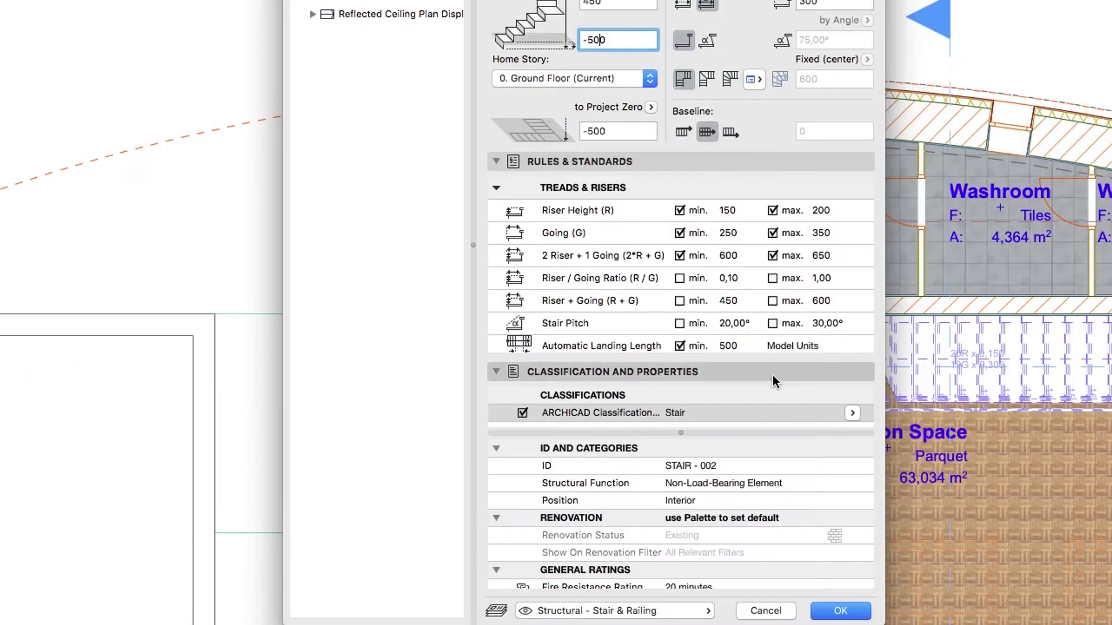
{"action": "left_click", "coordinate": [798, 482]}
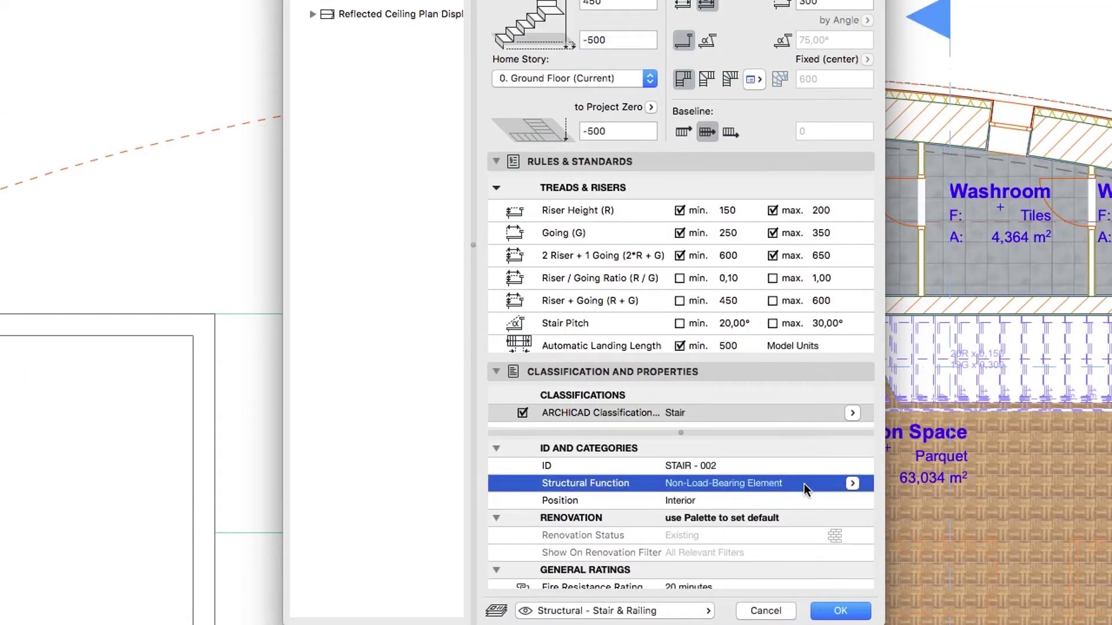
{"action": "left_click", "coordinate": [850, 500]}
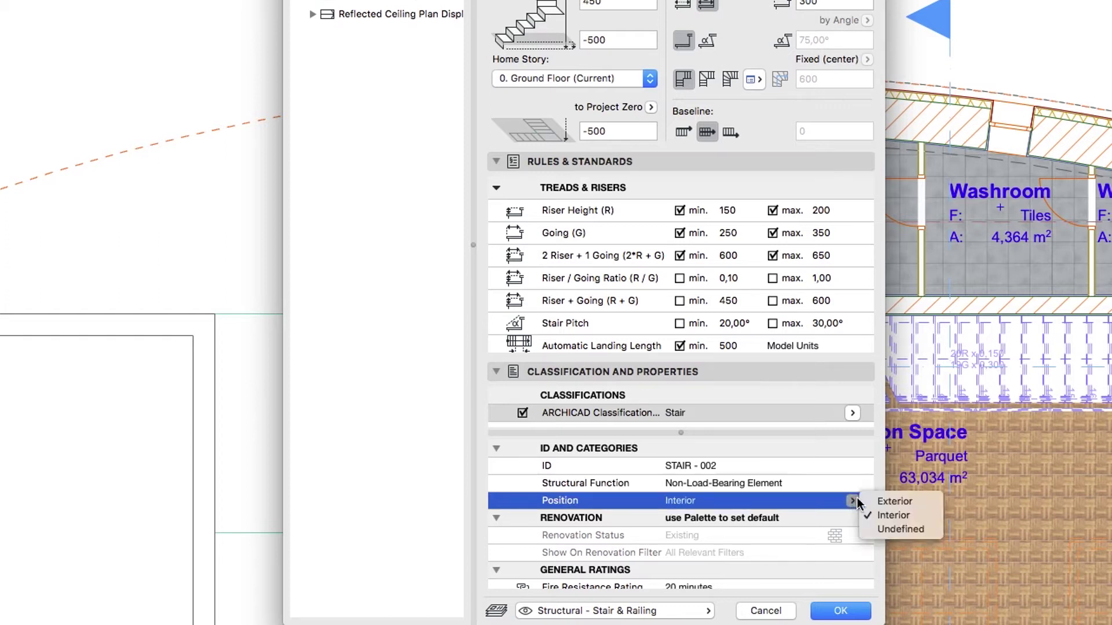
{"action": "left_click", "coordinate": [865, 501]}
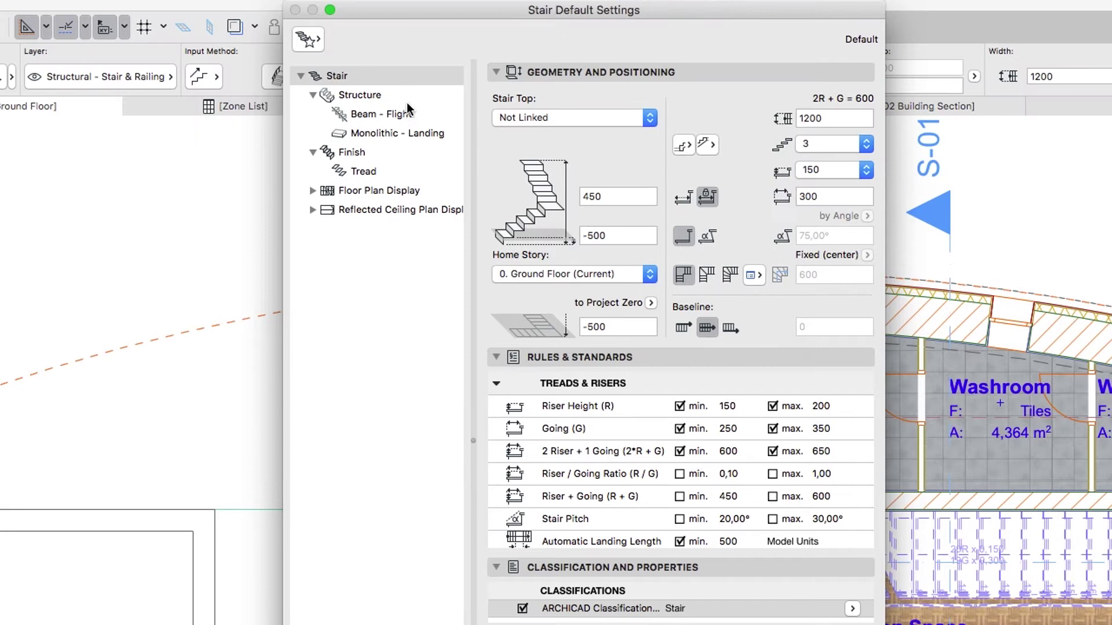
Step: Make the flight structure Monolithic with the fourth, solid full-depth flight type
{"action": "left_click", "coordinate": [407, 100]}
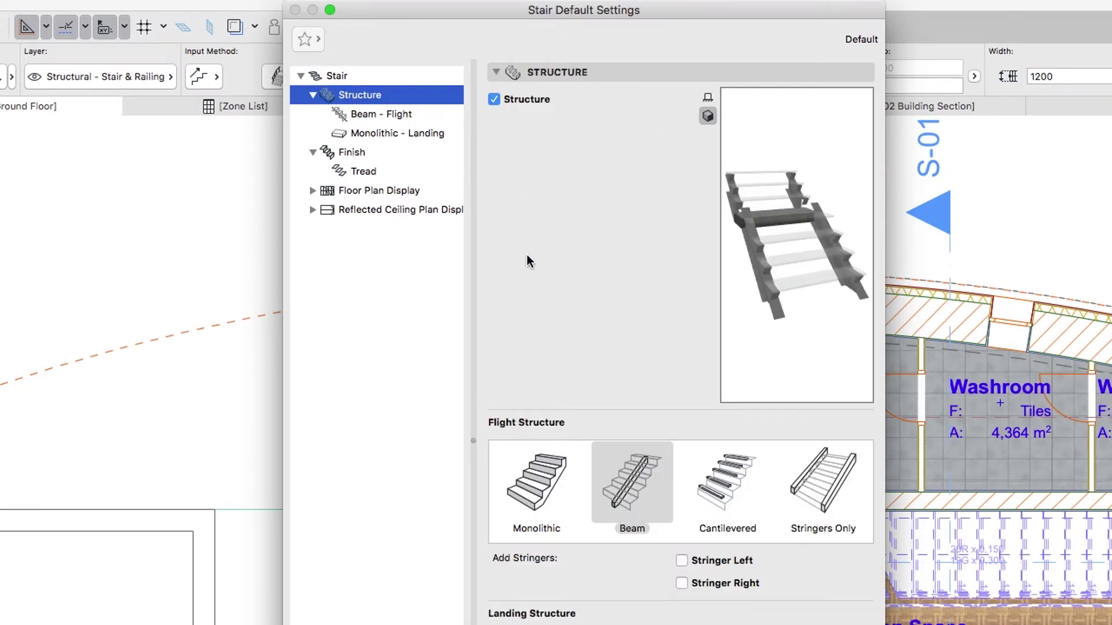
{"action": "left_click", "coordinate": [550, 476]}
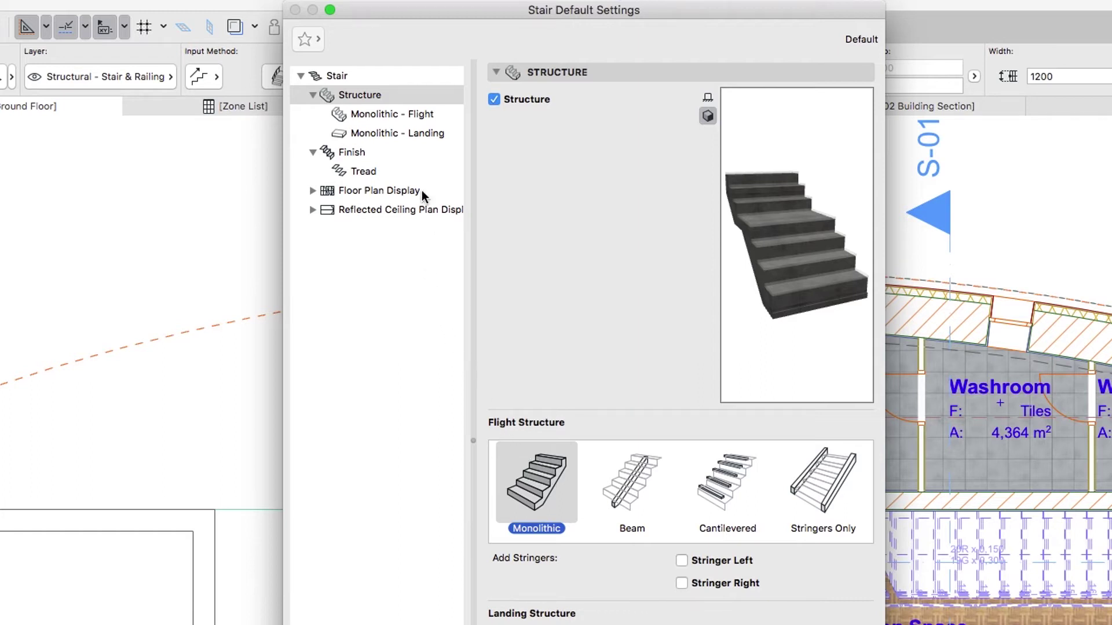
{"action": "left_click", "coordinate": [428, 116]}
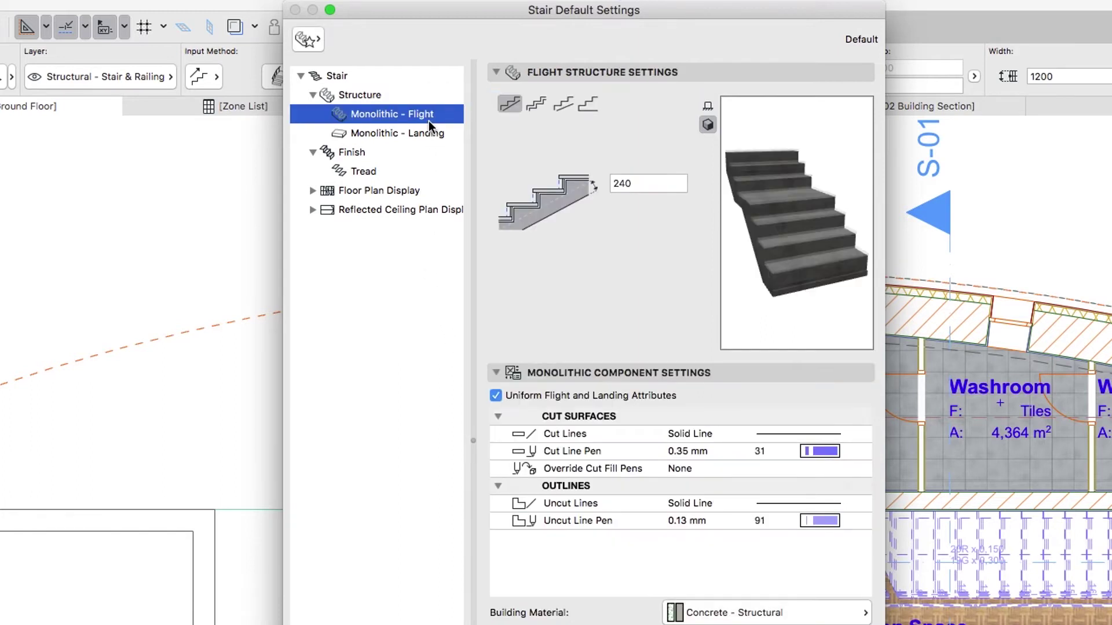
{"action": "left_click", "coordinate": [587, 104]}
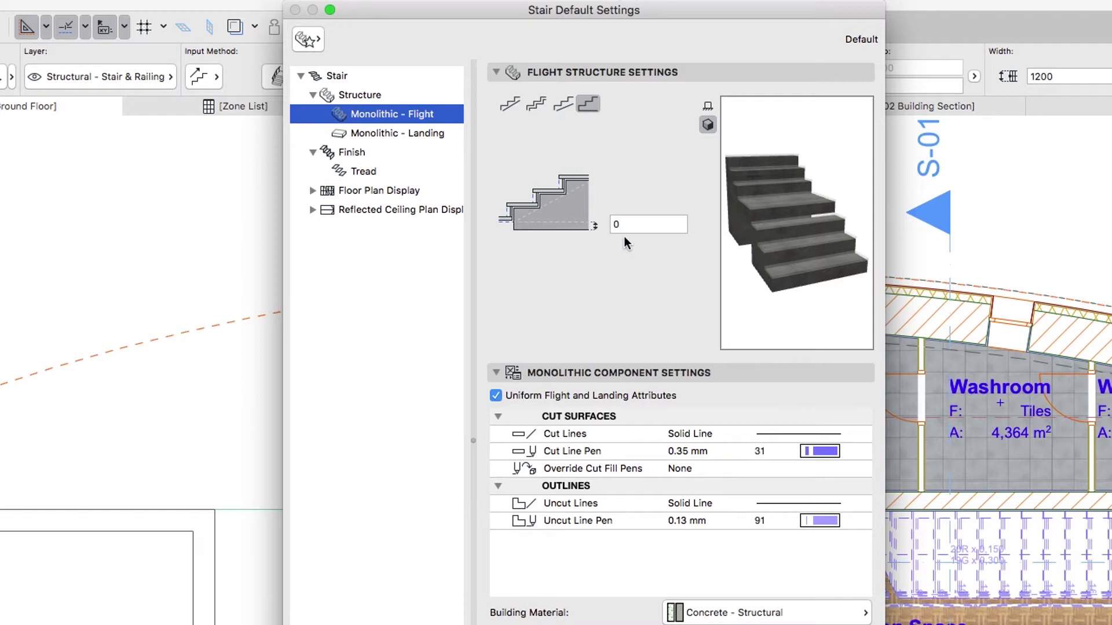
Step: Set the tread thickness to 50
{"action": "left_click", "coordinate": [432, 171]}
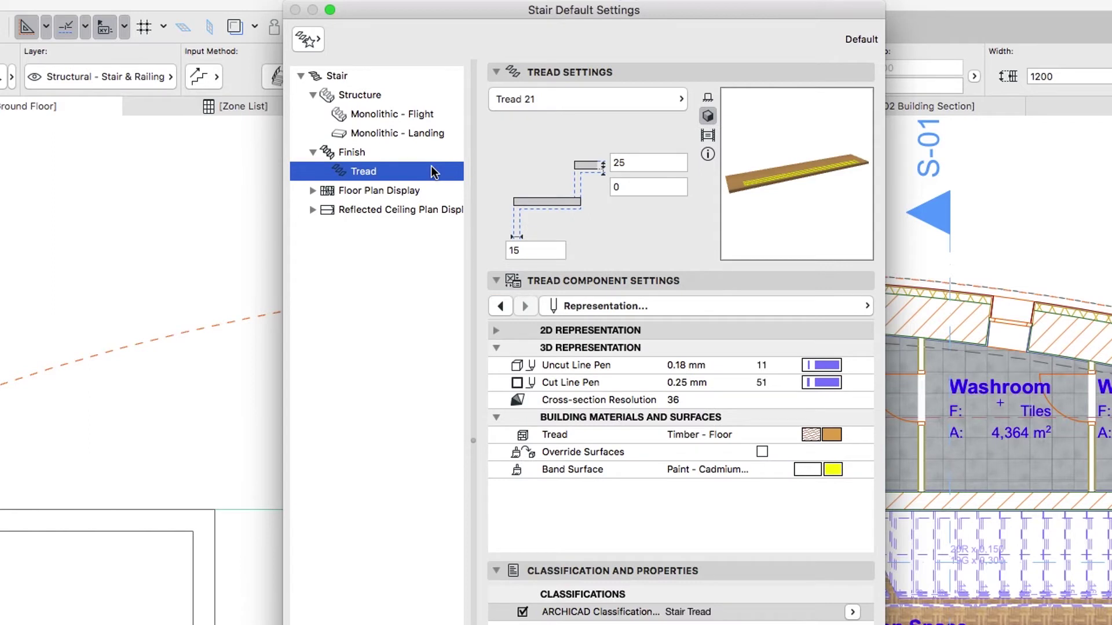
{"action": "left_click", "coordinate": [616, 164]}
{"action": "type", "text": "50"}
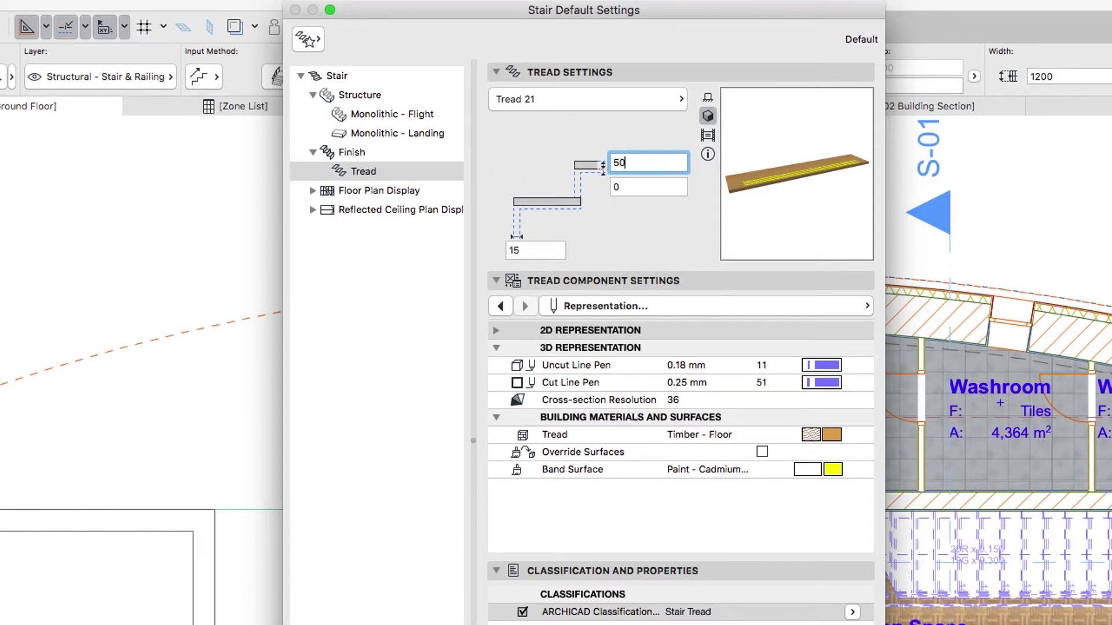
{"action": "left_click", "coordinate": [676, 301]}
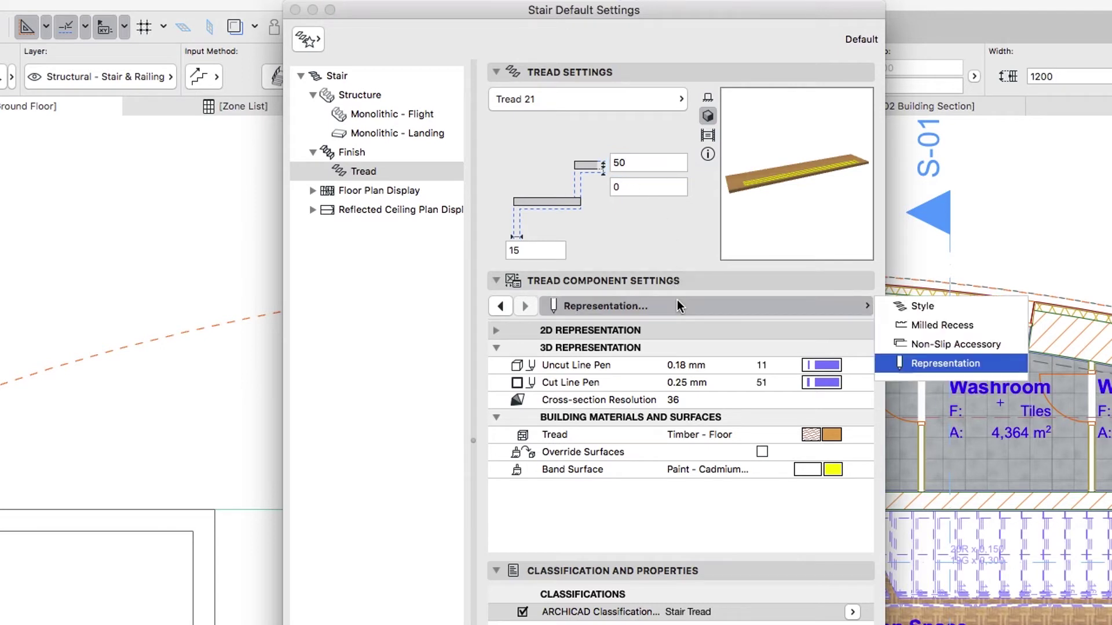
{"action": "left_click", "coordinate": [881, 307]}
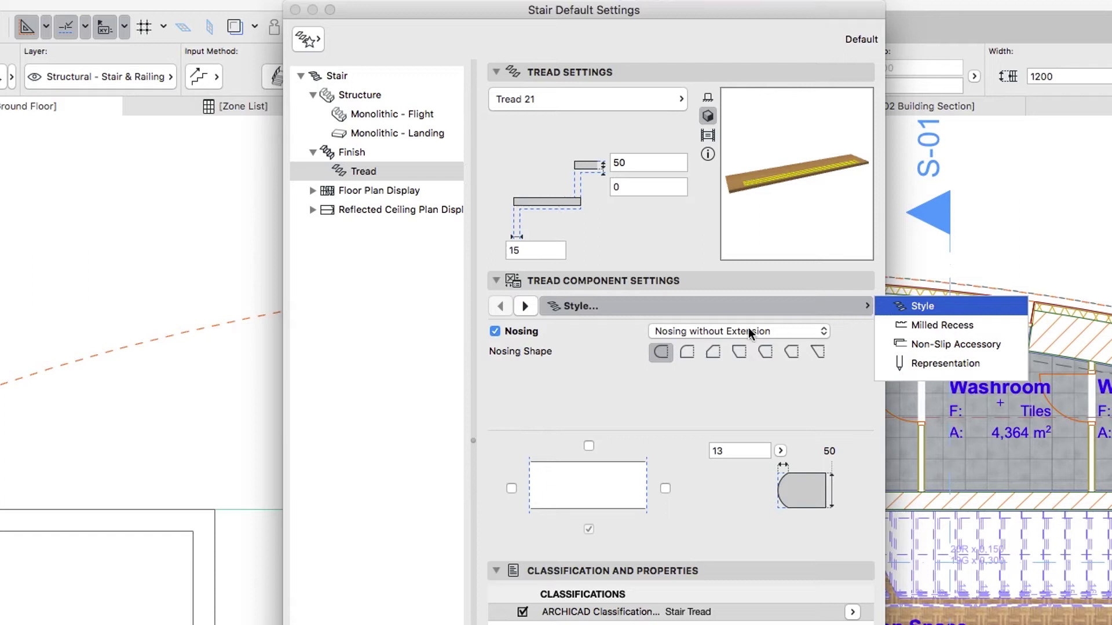
{"action": "key", "text": "Escape"}
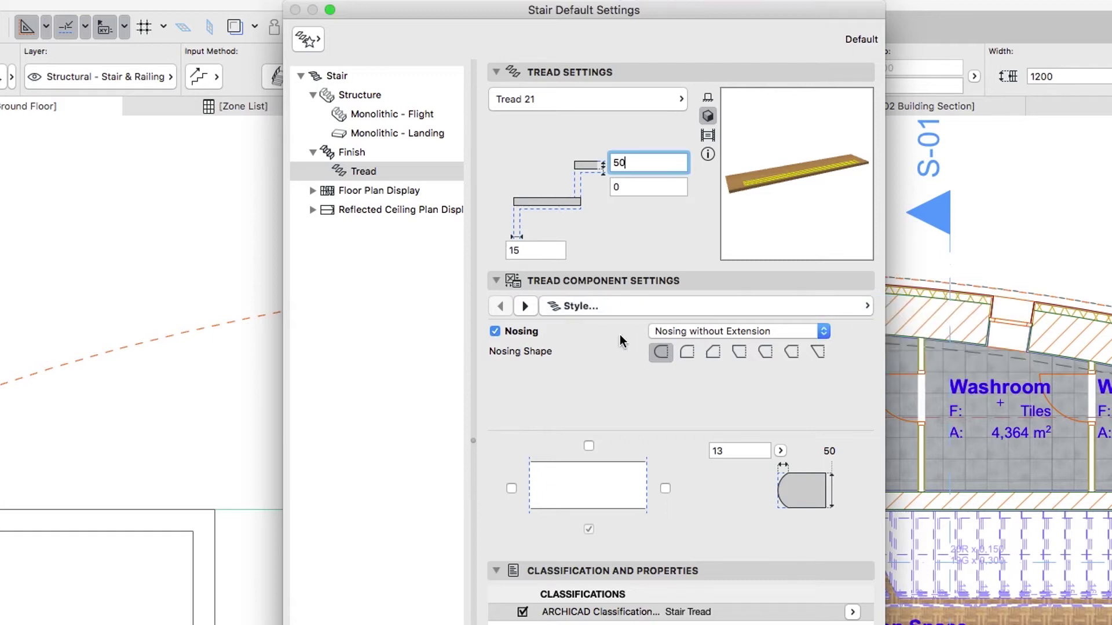
Step: Turn off tread Nosing and Non-Slip Accessory, and turn on Milled Recess
{"action": "left_click", "coordinate": [526, 334]}
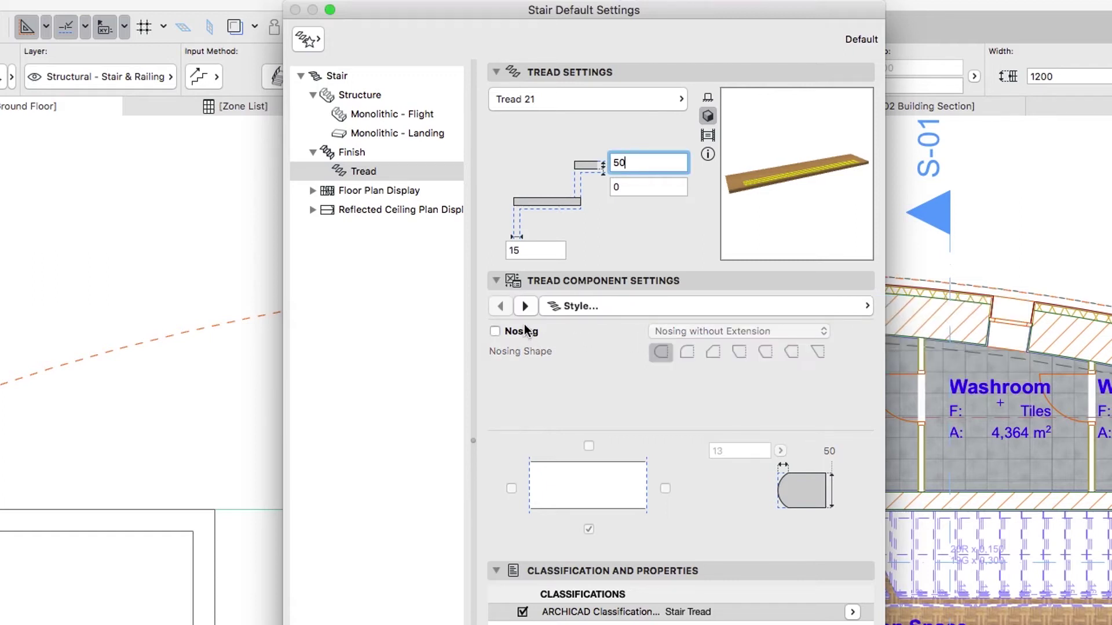
{"action": "left_click", "coordinate": [524, 307]}
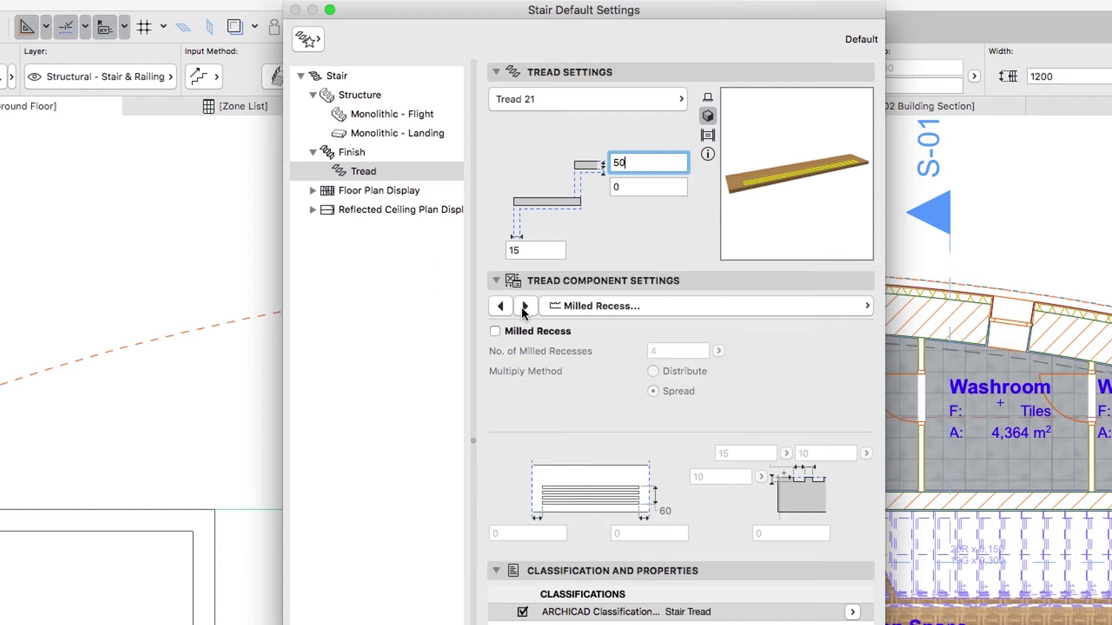
{"action": "left_click", "coordinate": [495, 332]}
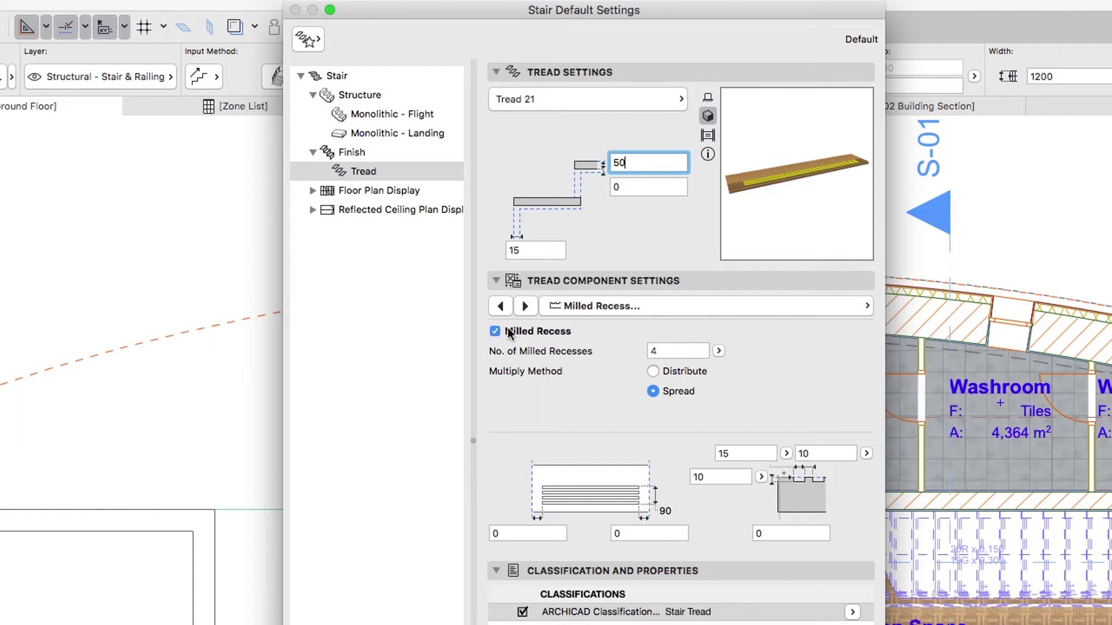
{"action": "left_click", "coordinate": [527, 310]}
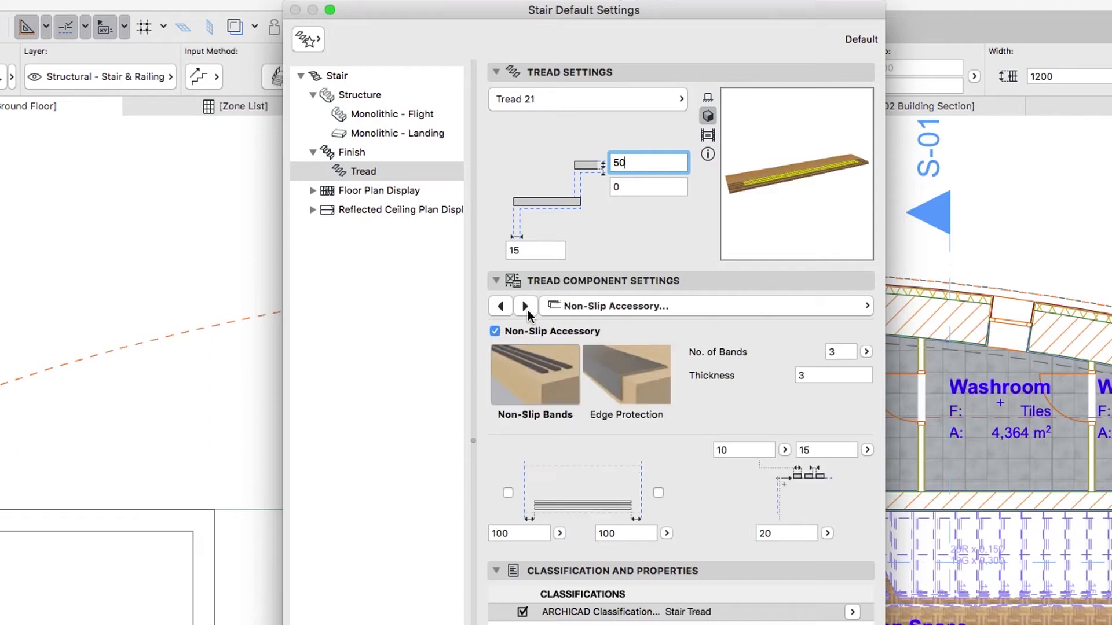
{"action": "left_click", "coordinate": [495, 331]}
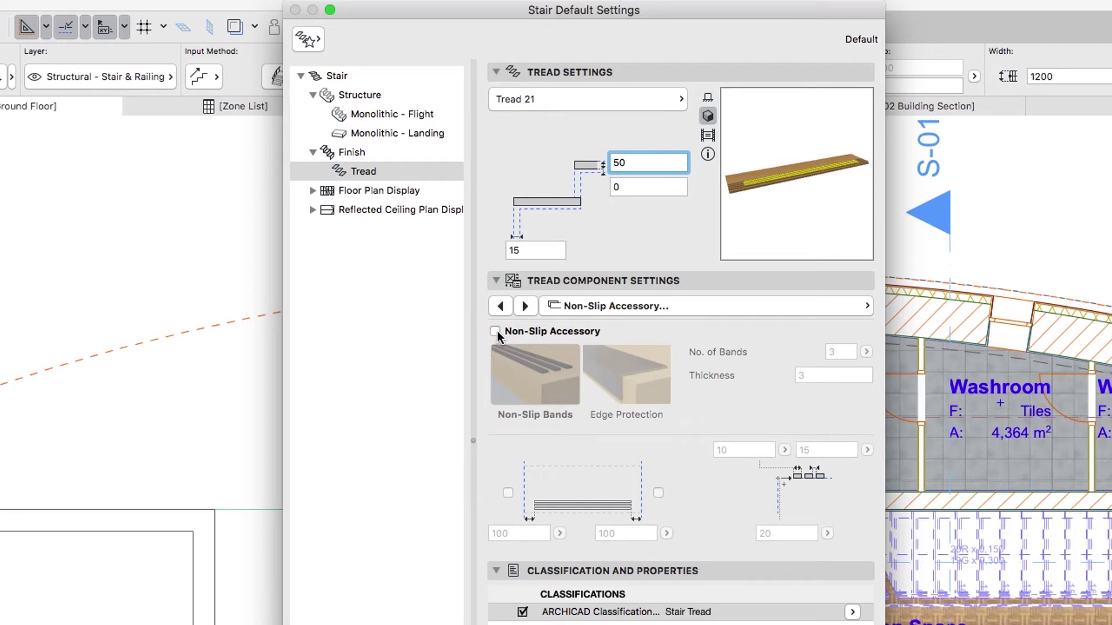
Step: Give the tread EC-03 Stone - Finish material with an overridden Stone - Granite surface
{"action": "left_click", "coordinate": [526, 307]}
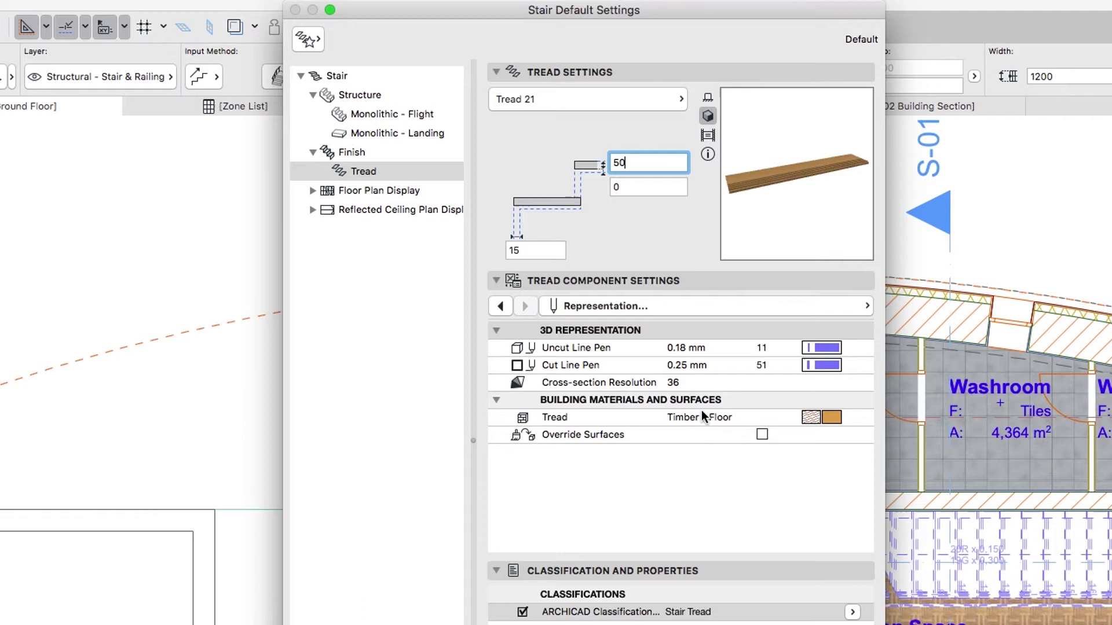
{"action": "left_click", "coordinate": [743, 419]}
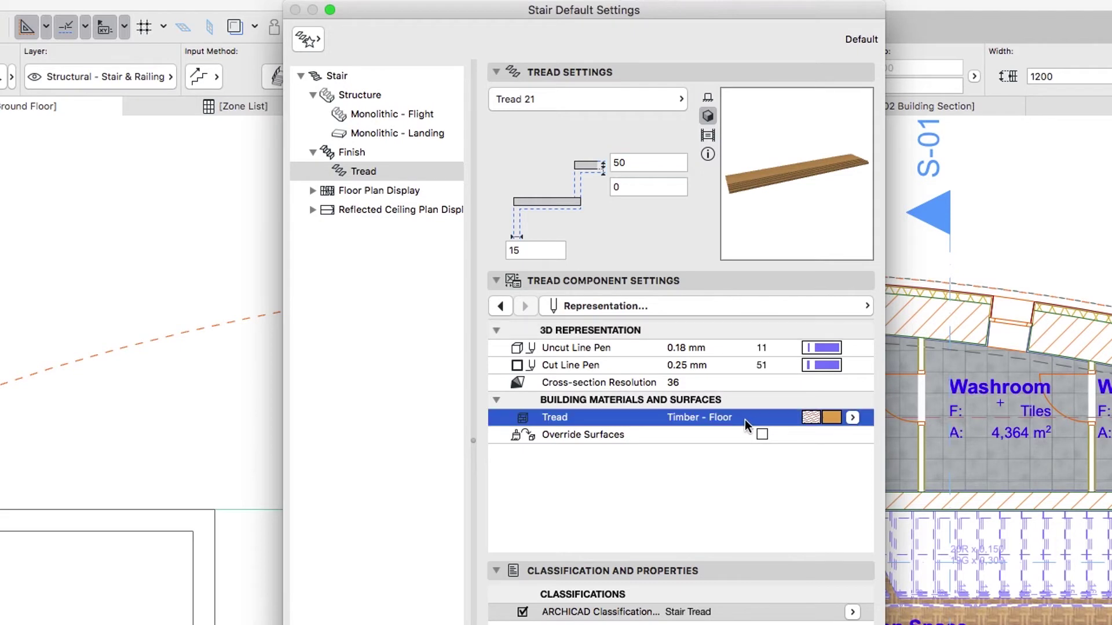
{"action": "left_click", "coordinate": [853, 418]}
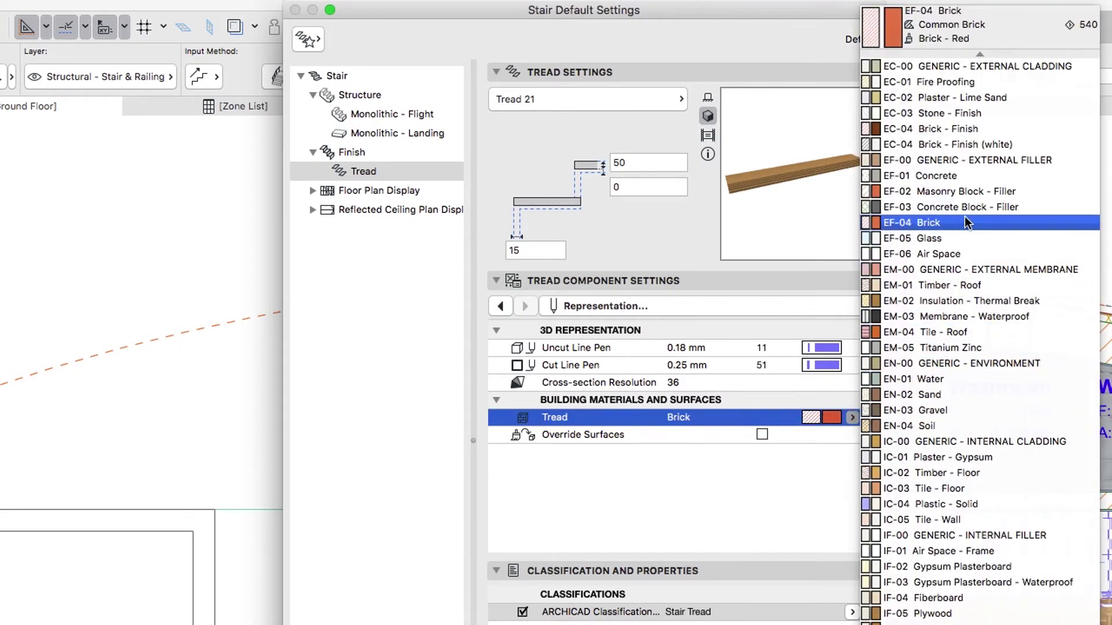
{"action": "left_click", "coordinate": [985, 115]}
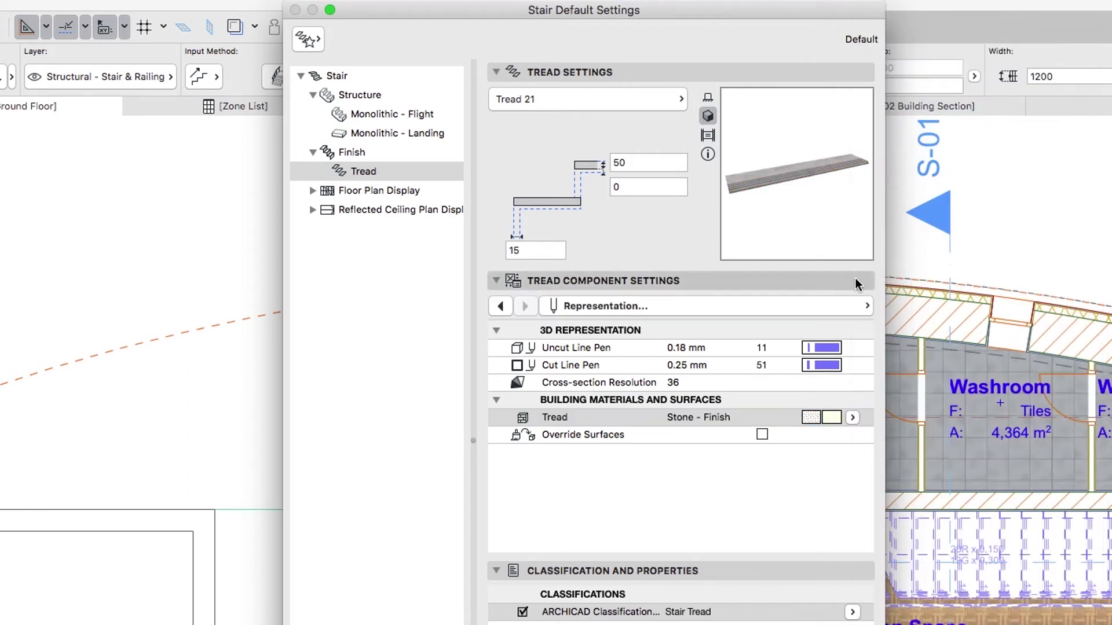
{"action": "left_click", "coordinate": [762, 434]}
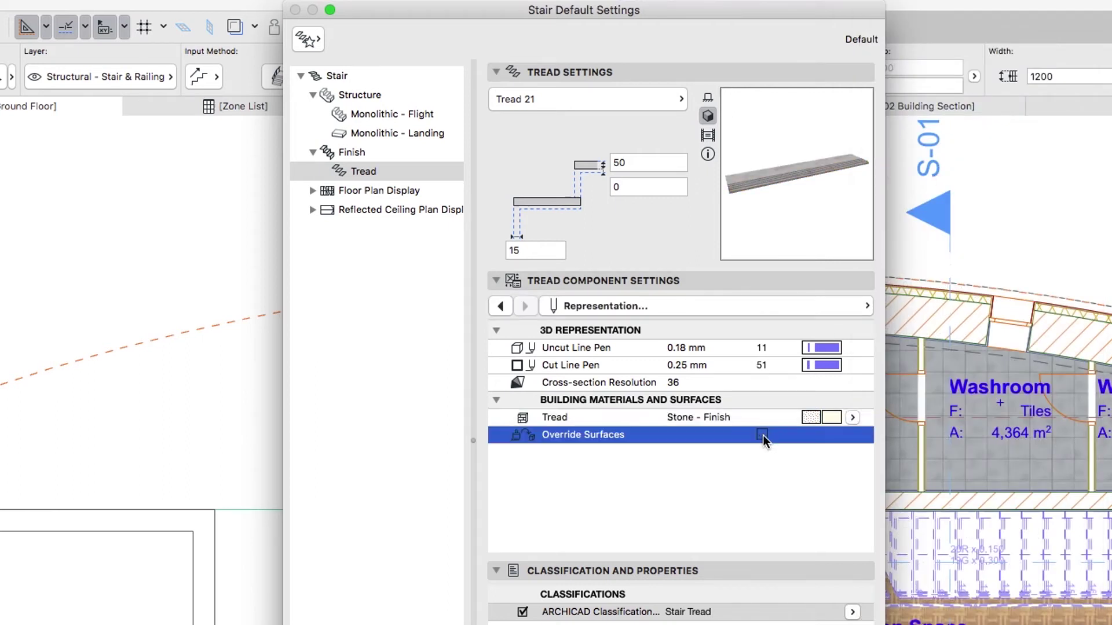
{"action": "left_click", "coordinate": [761, 452]}
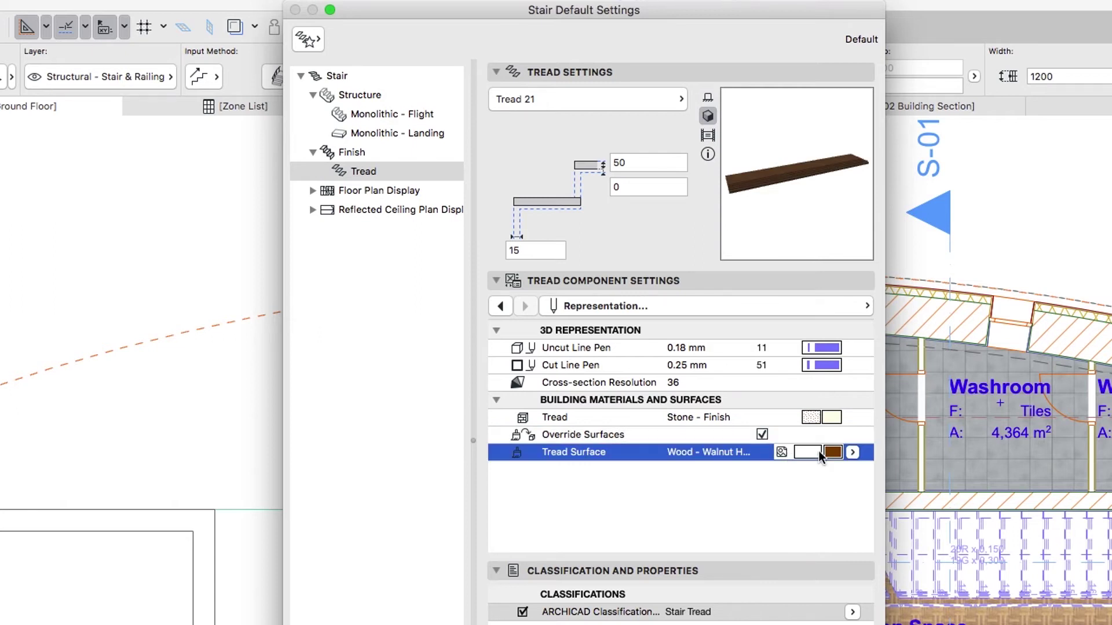
{"action": "left_click", "coordinate": [852, 452]}
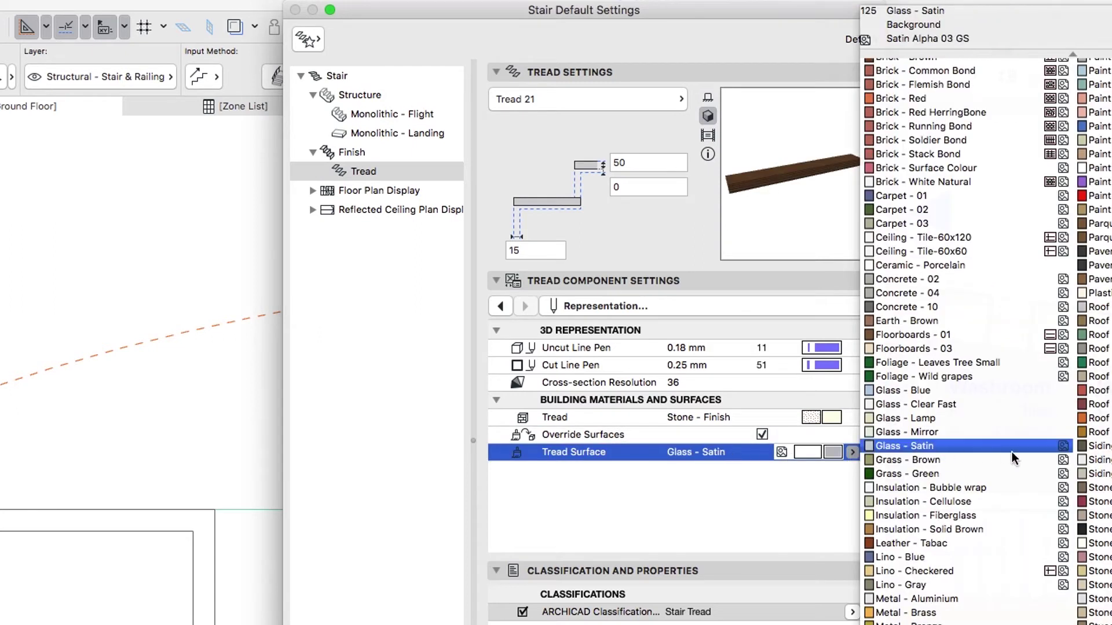
{"action": "left_click", "coordinate": [1067, 450]}
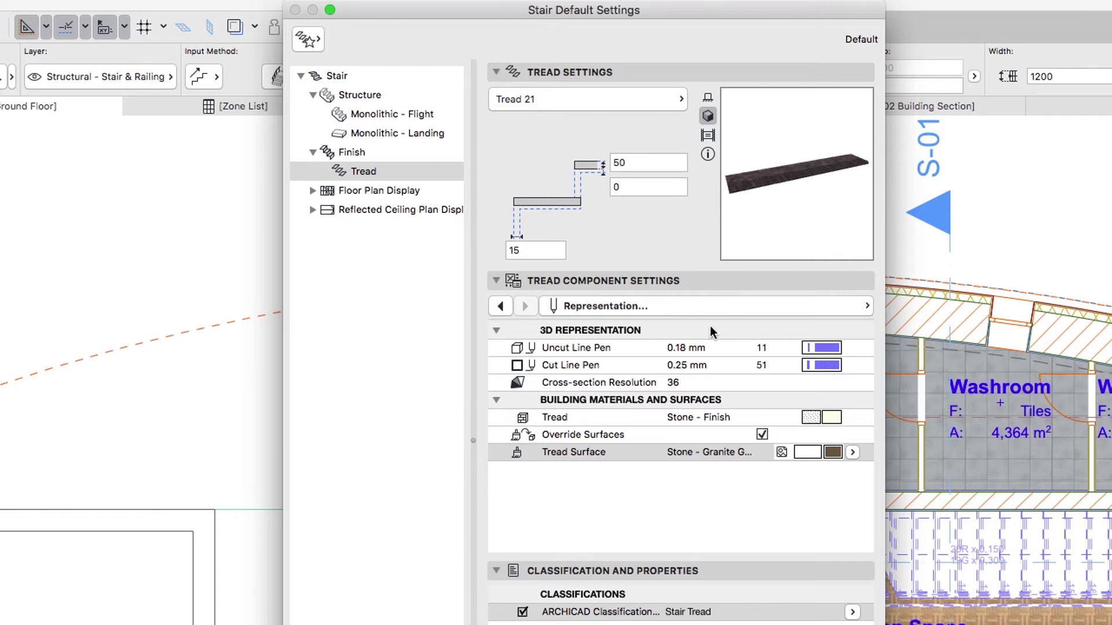
Step: Set the stair's Floor Plan Display to Home Story Only and accept the settings
{"action": "left_click", "coordinate": [420, 191]}
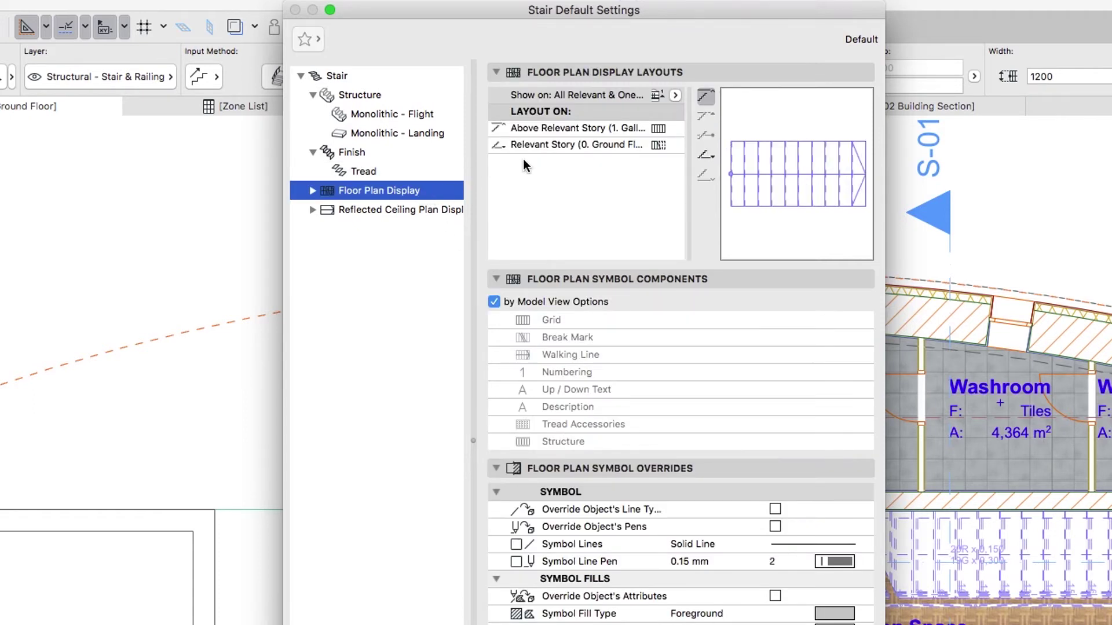
{"action": "left_click", "coordinate": [674, 95]}
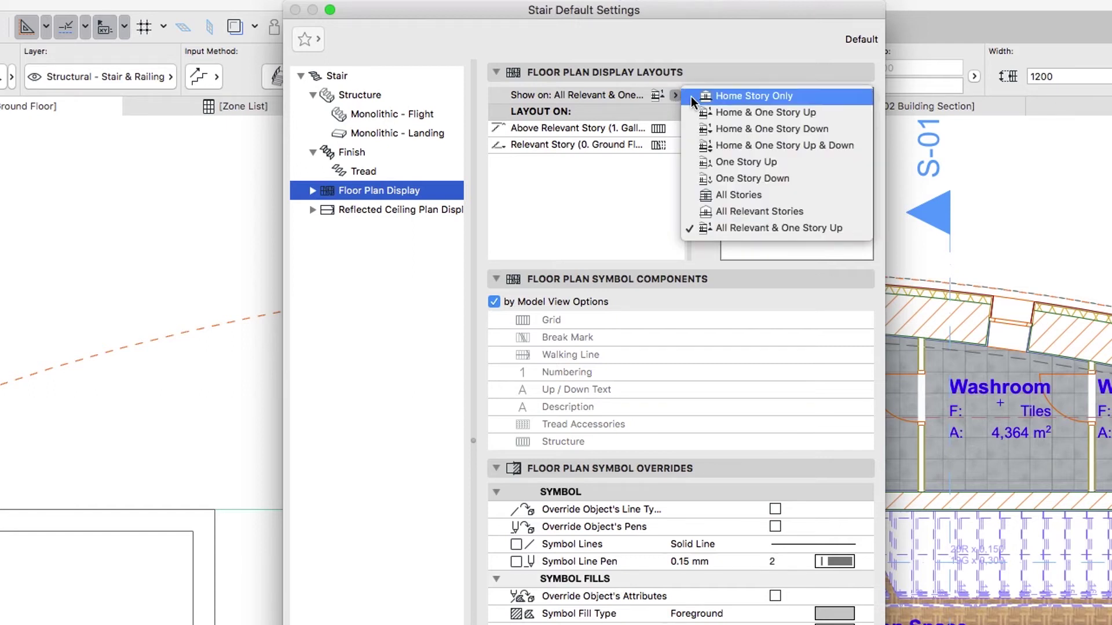
{"action": "left_click", "coordinate": [690, 96]}
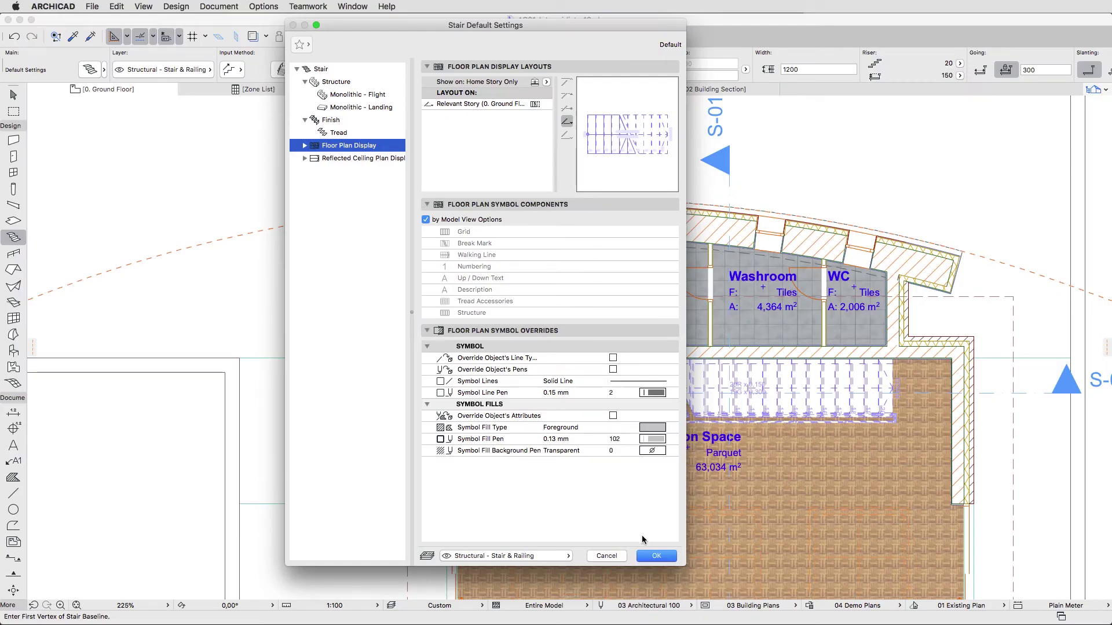
{"action": "left_click", "coordinate": [642, 555]}
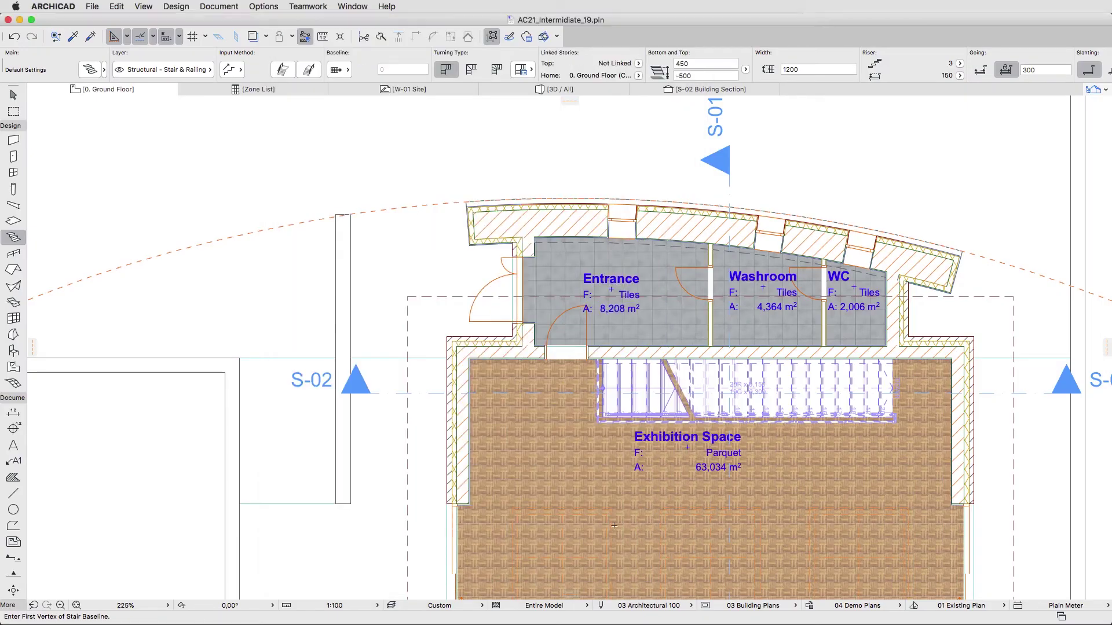
Step: Lay a curved guide on the entrance's dashed arc, marking the wall corner and pillar edge
{"action": "scroll", "coordinate": [433, 245], "scroll_direction": "up", "scroll_amount": 3}
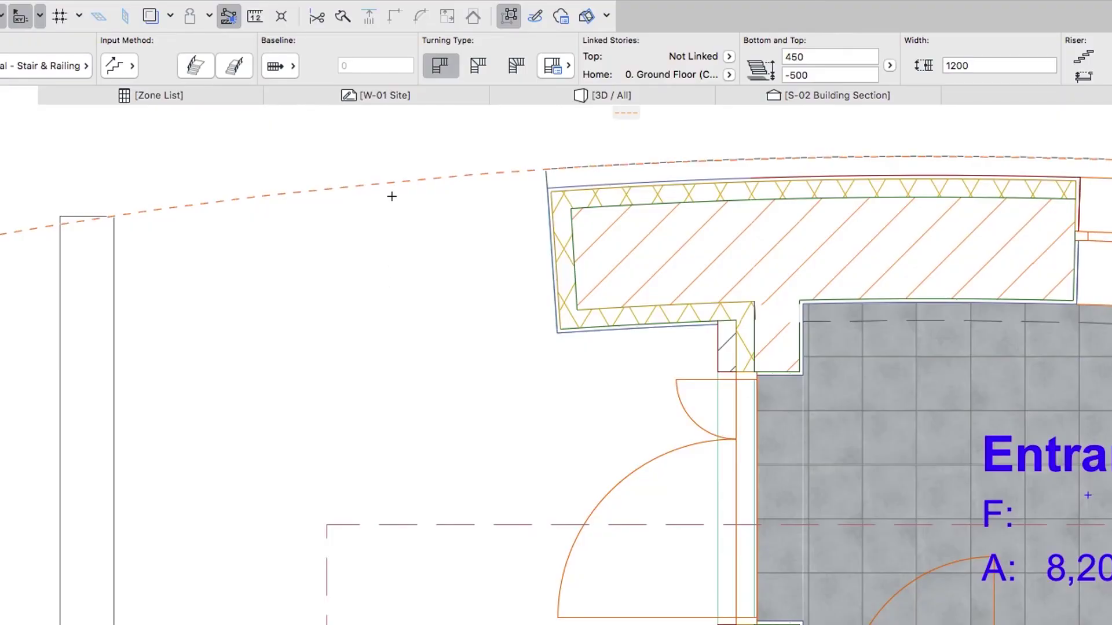
{"action": "left_click", "coordinate": [347, 197]}
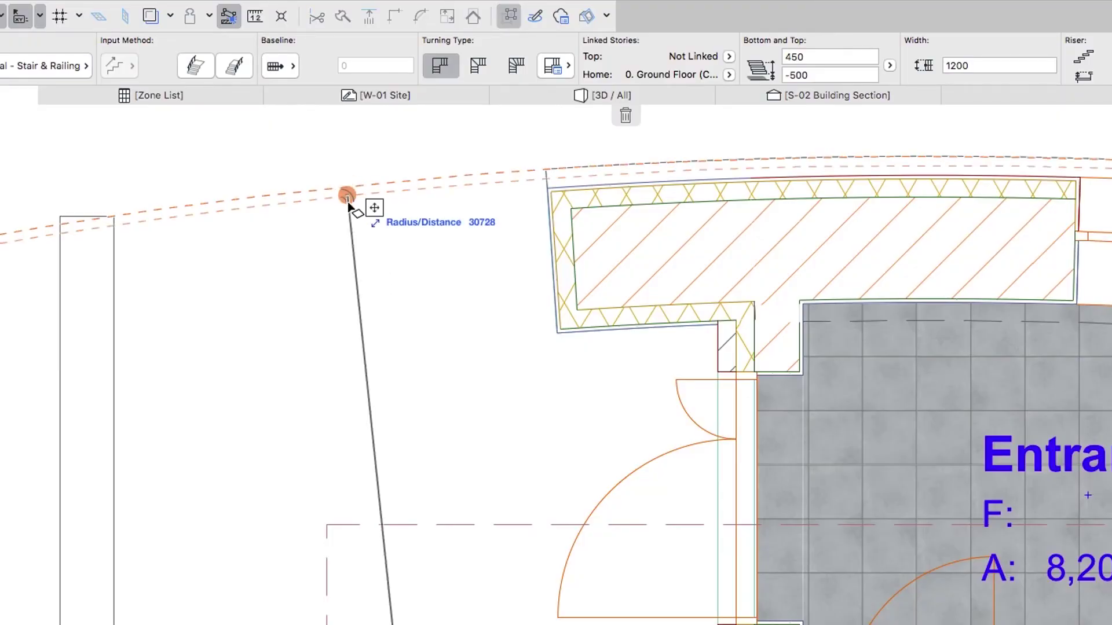
{"action": "left_click", "coordinate": [556, 334]}
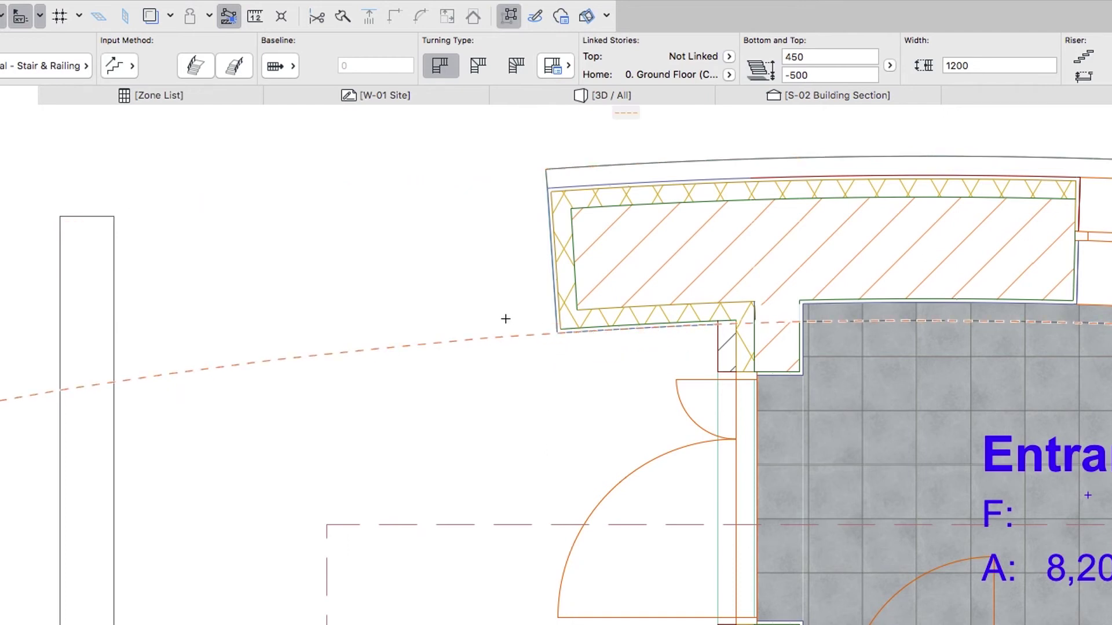
{"action": "left_click", "coordinate": [497, 334]}
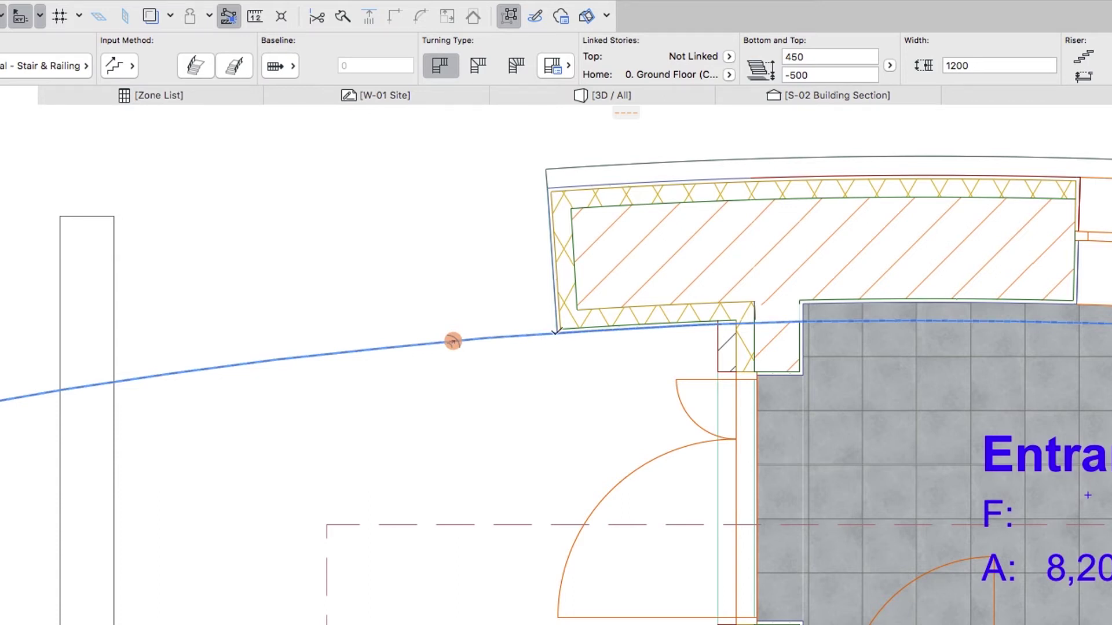
{"action": "left_click", "coordinate": [555, 331]}
{"action": "left_click", "coordinate": [113, 383]}
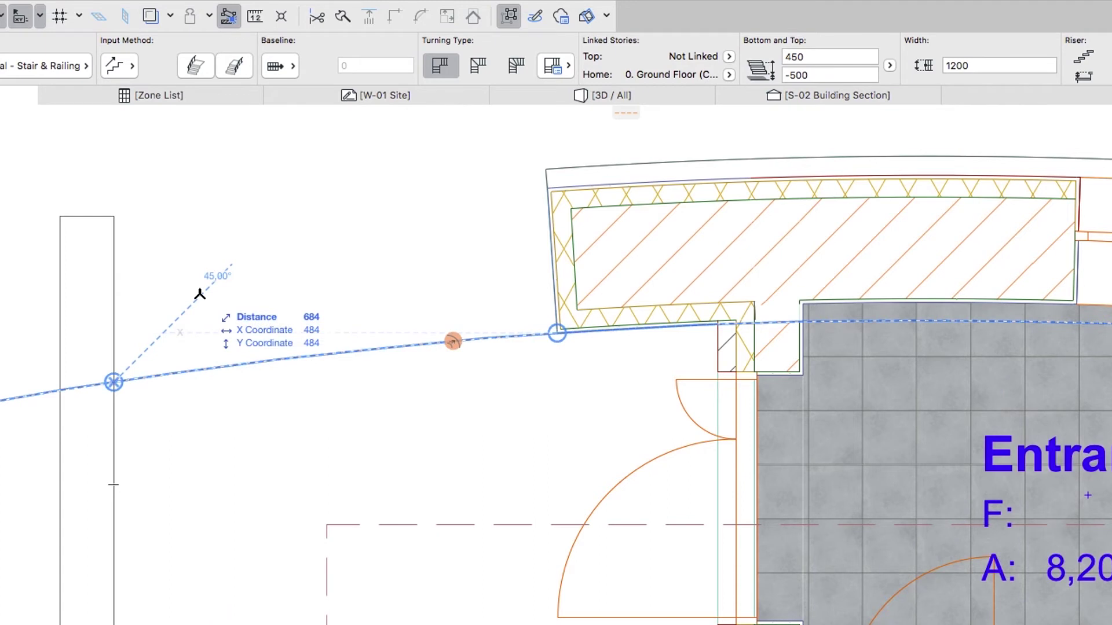
Step: Using the second input method, draw a three-riser stair starting on the curved guide
{"action": "left_click", "coordinate": [130, 77]}
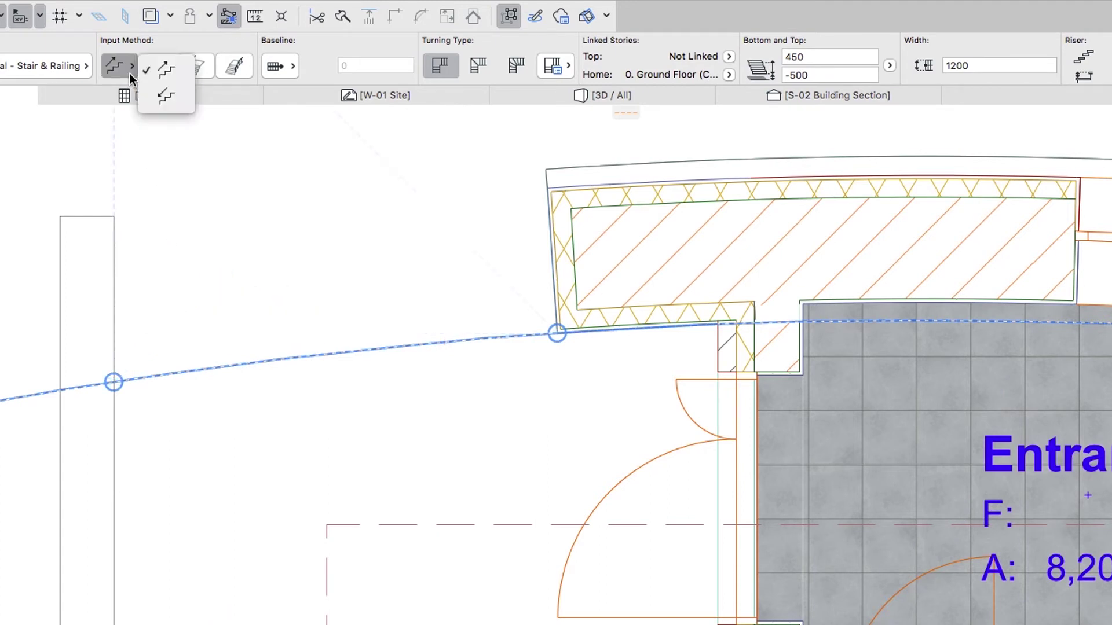
{"action": "left_click", "coordinate": [149, 96]}
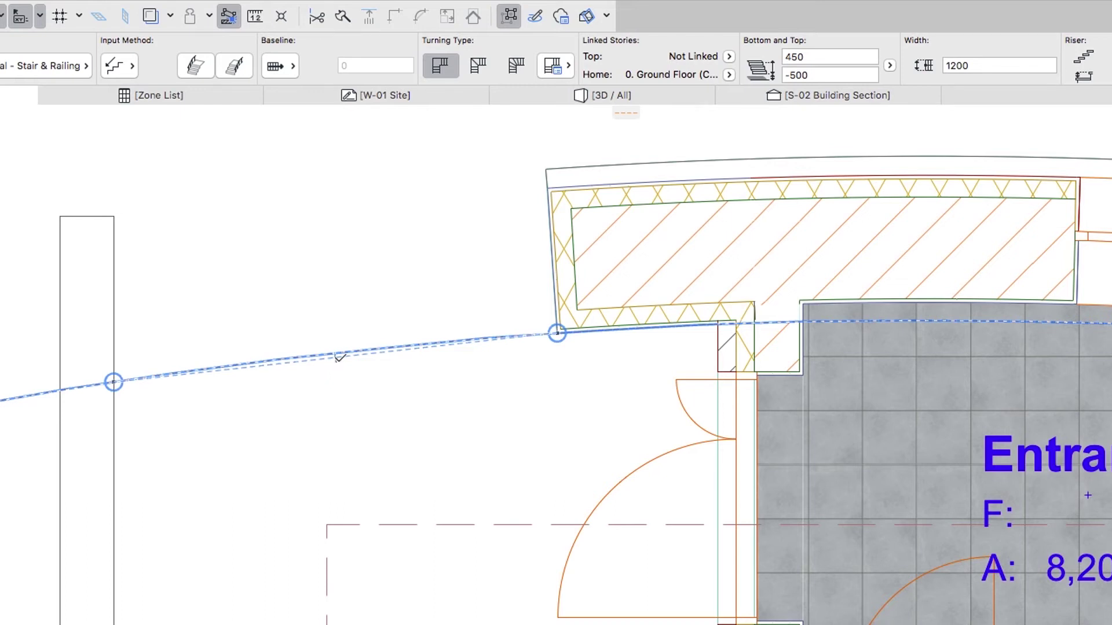
{"action": "left_click", "coordinate": [336, 357]}
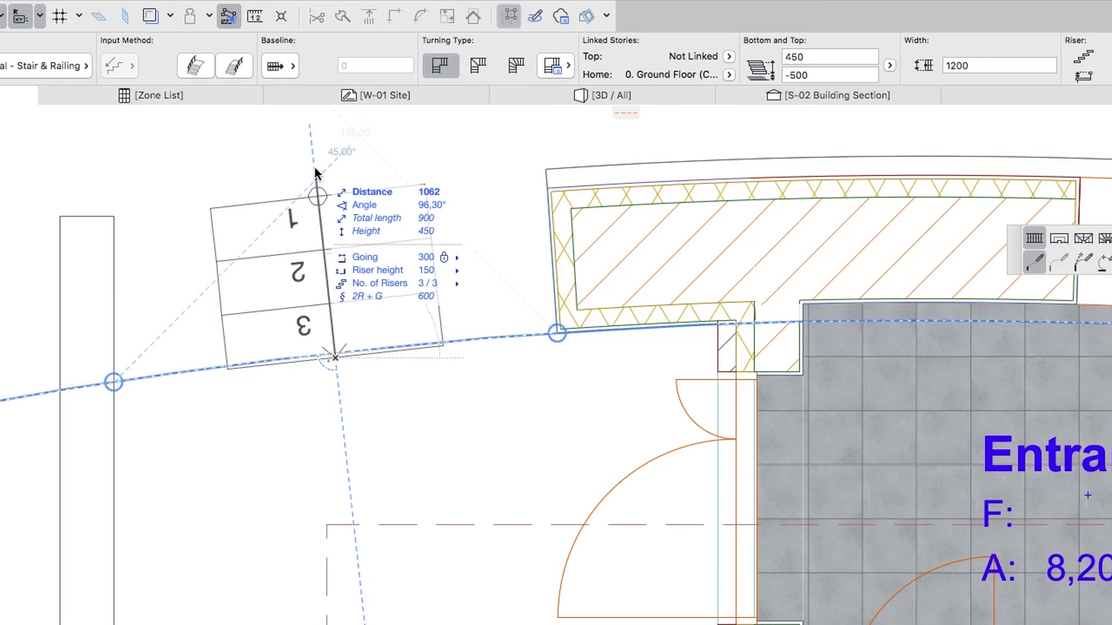
{"action": "double_click", "coordinate": [315, 170]}
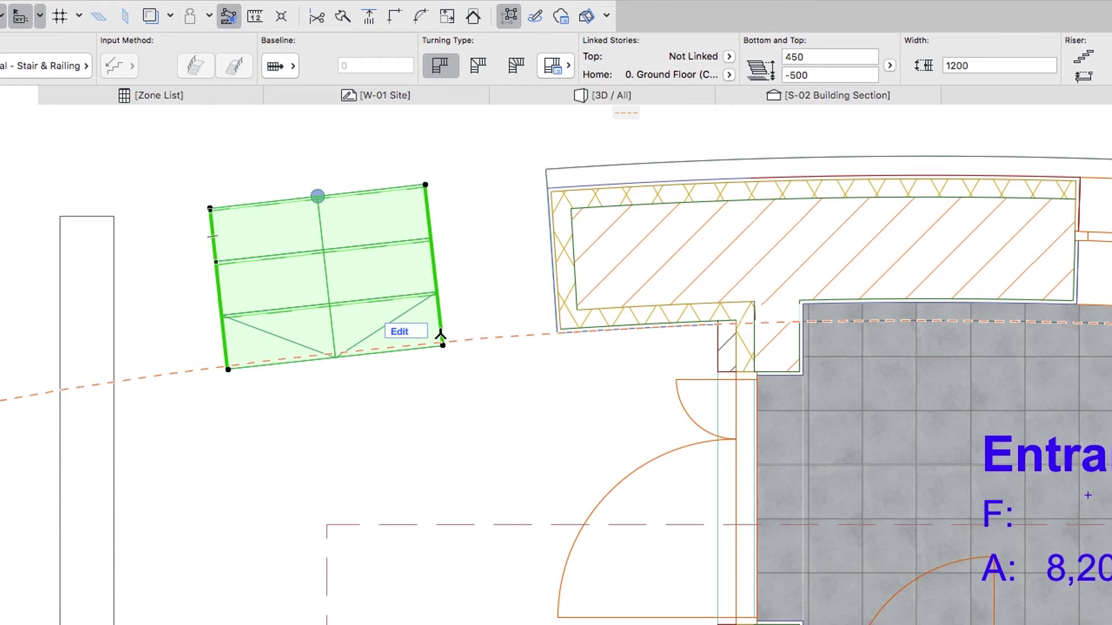
Step: Snap all four stair corners to the adjacent wall corners, spanning the gap between walls
{"action": "scroll", "coordinate": [386, 170], "scroll_direction": "up", "scroll_amount": 4}
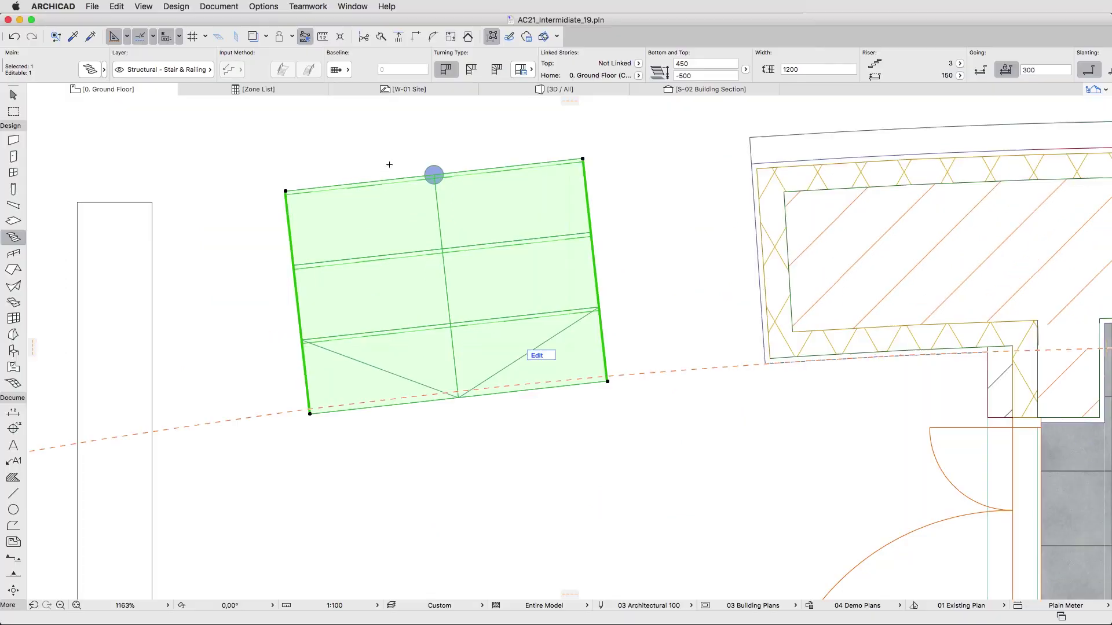
{"action": "left_click", "coordinate": [285, 192]}
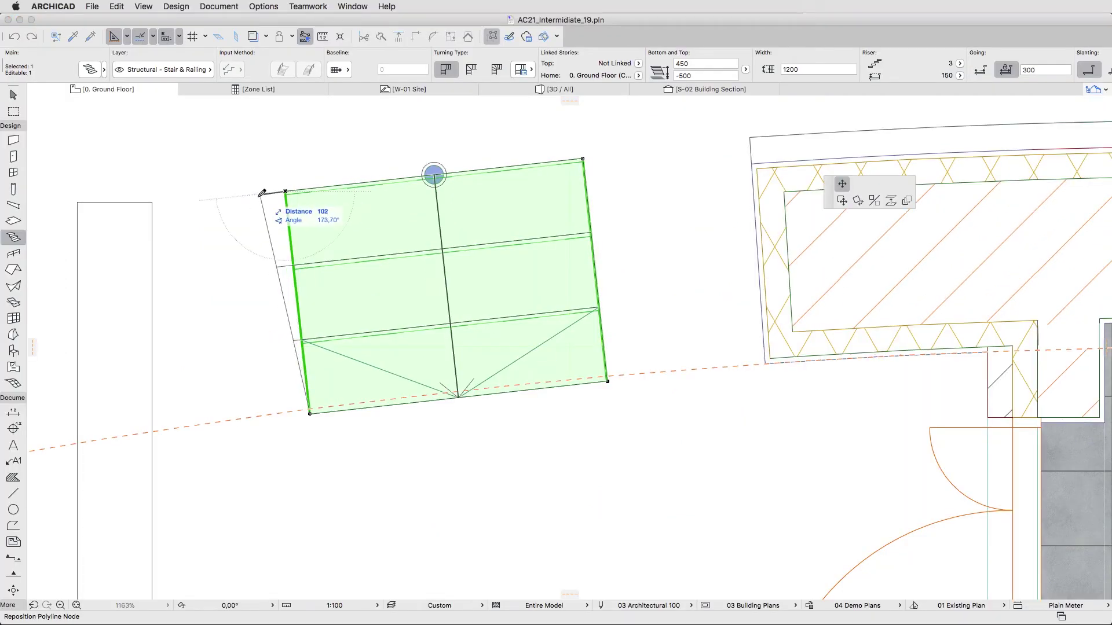
{"action": "left_click", "coordinate": [154, 206]}
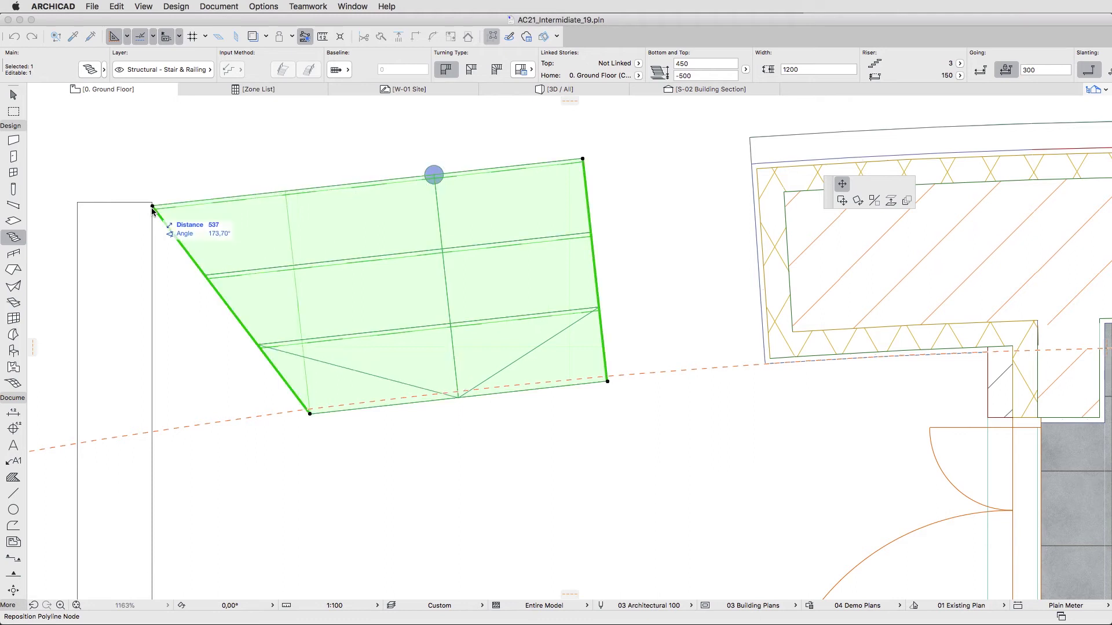
{"action": "left_click", "coordinate": [583, 158]}
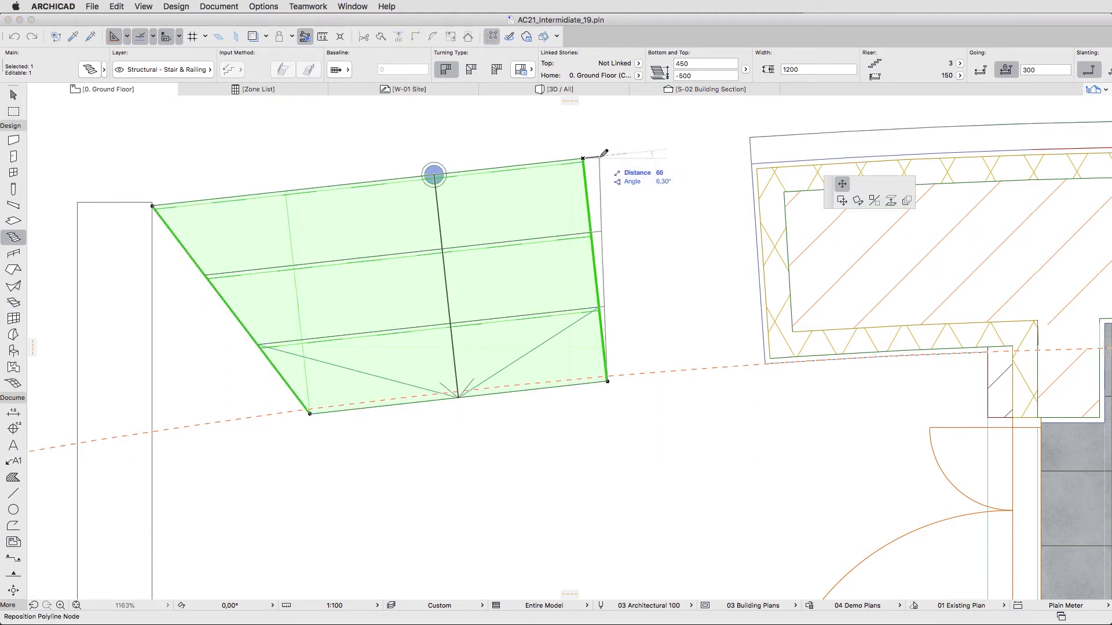
{"action": "left_click", "coordinate": [749, 140]}
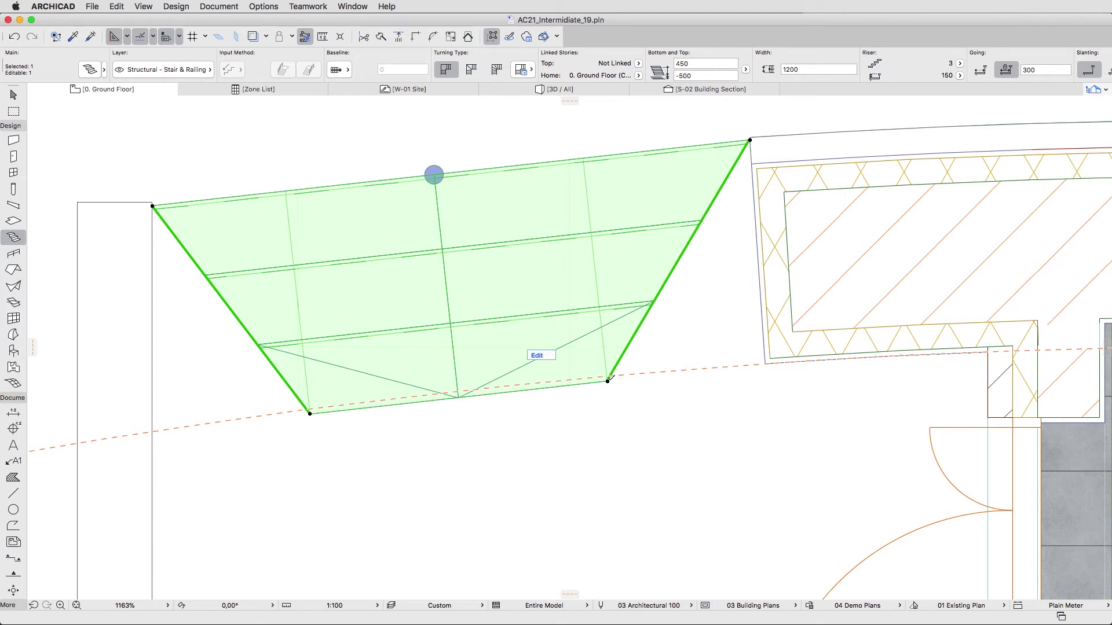
{"action": "left_click", "coordinate": [608, 380]}
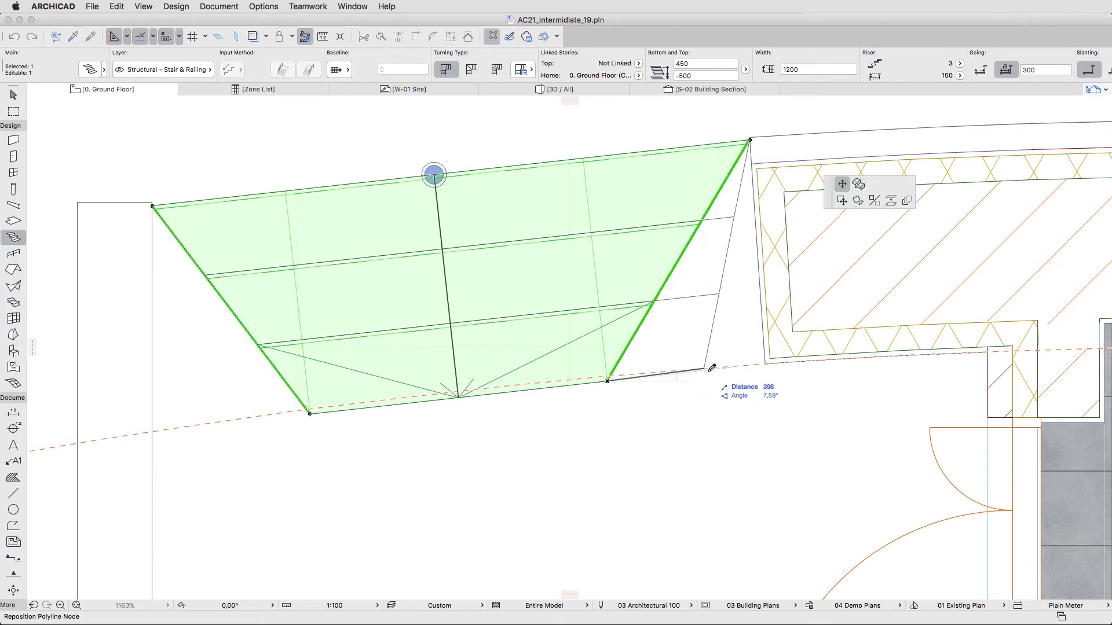
{"action": "left_click", "coordinate": [765, 363]}
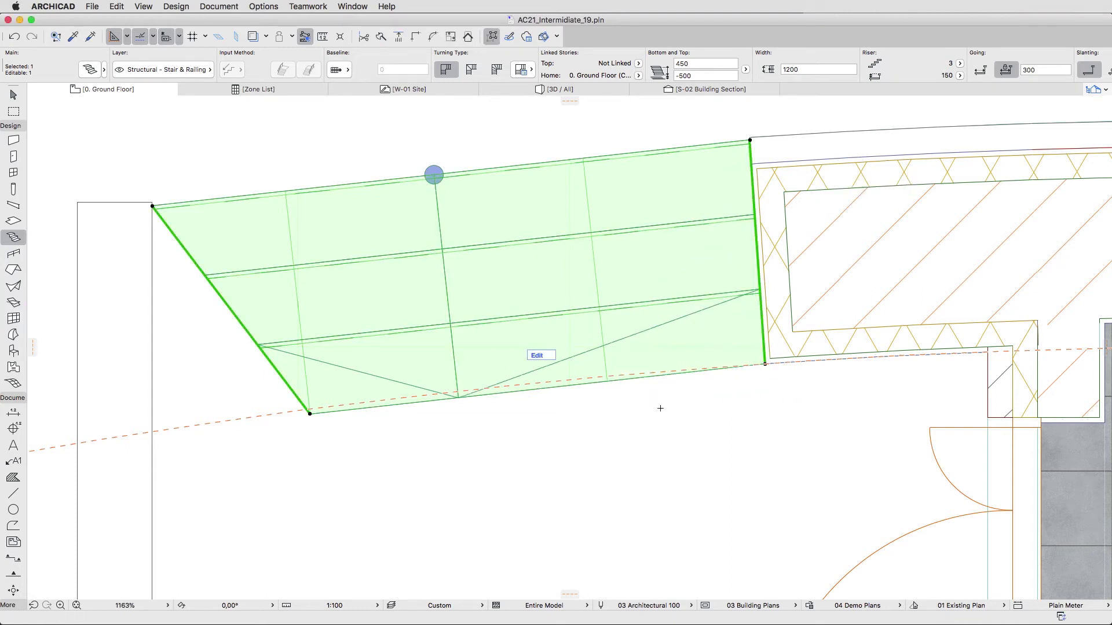
{"action": "left_click", "coordinate": [309, 414]}
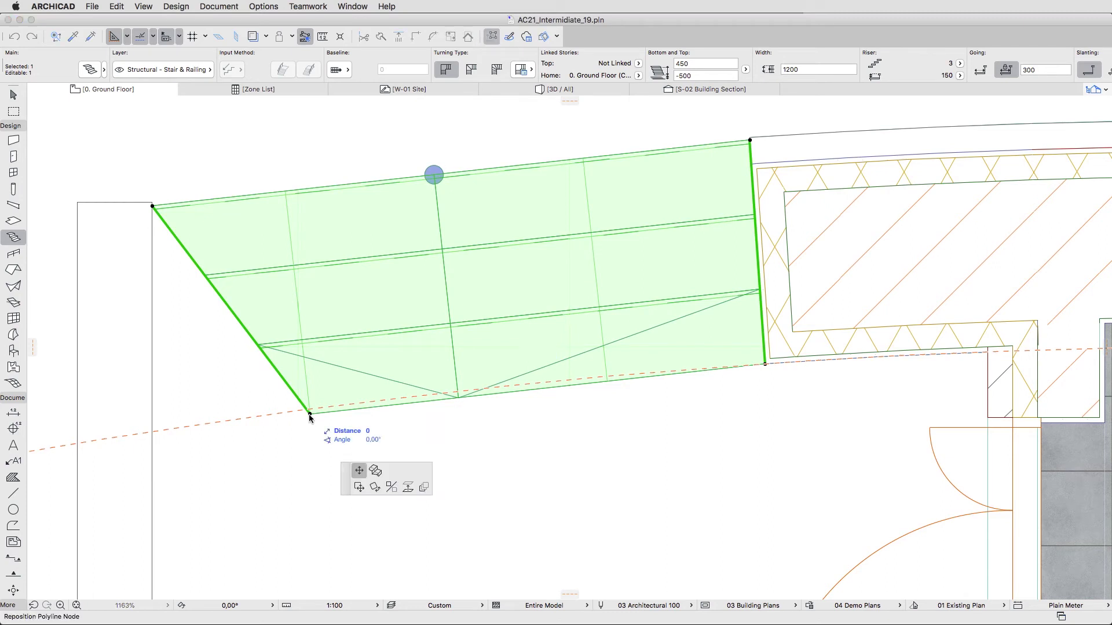
{"action": "left_click", "coordinate": [152, 431]}
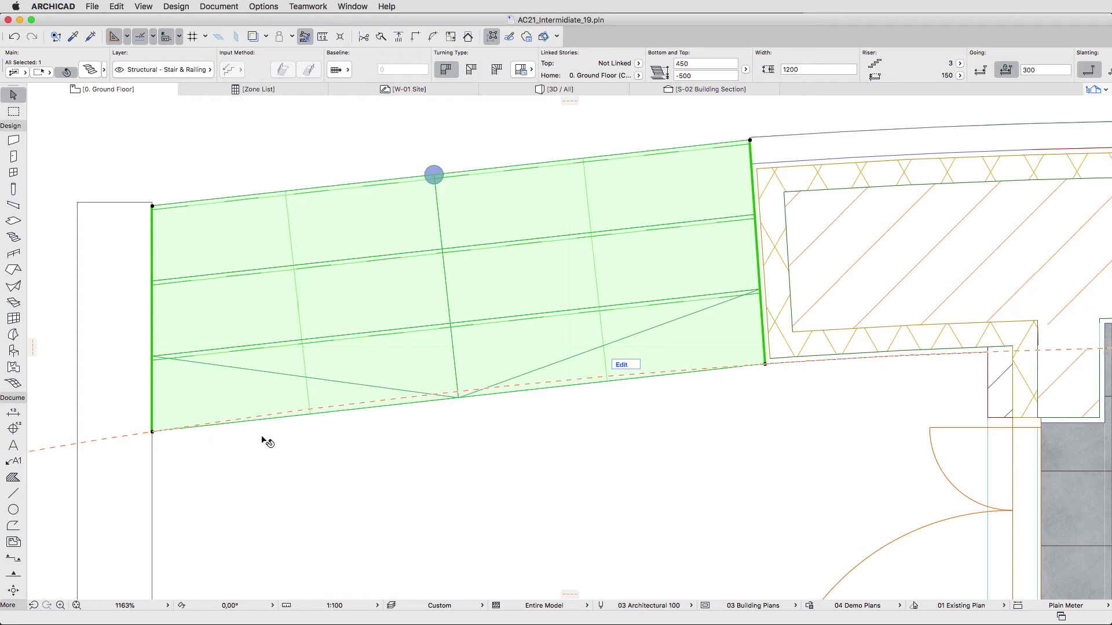
Step: In stair Edit Mode with Environment shown, extend the top tread's lower-left corner down along the wall
{"action": "left_click", "coordinate": [624, 366]}
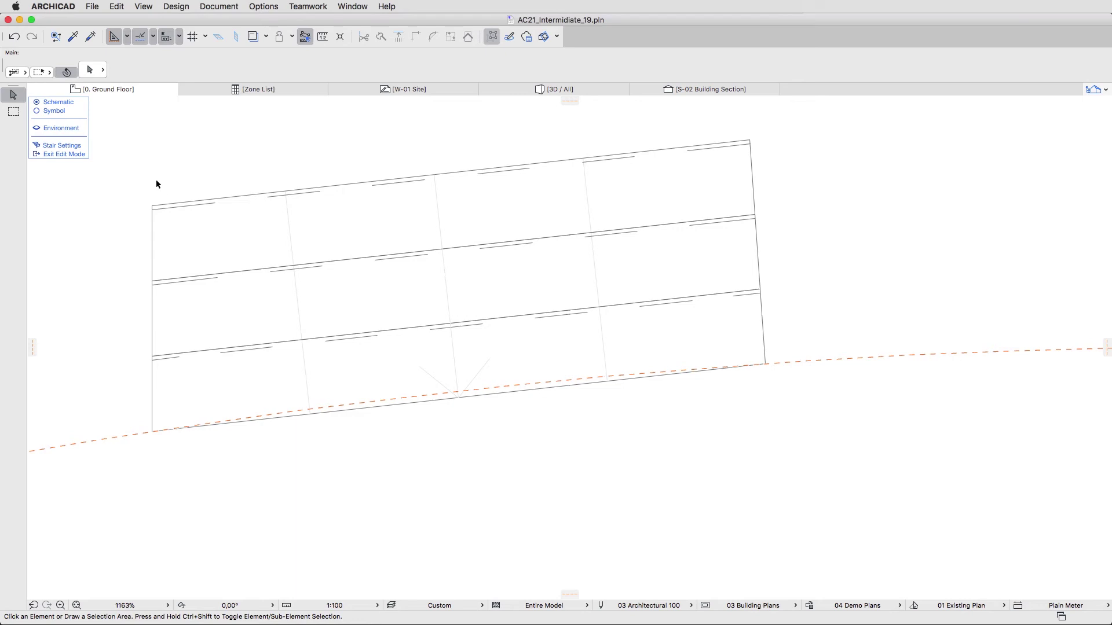
{"action": "left_click", "coordinate": [76, 128]}
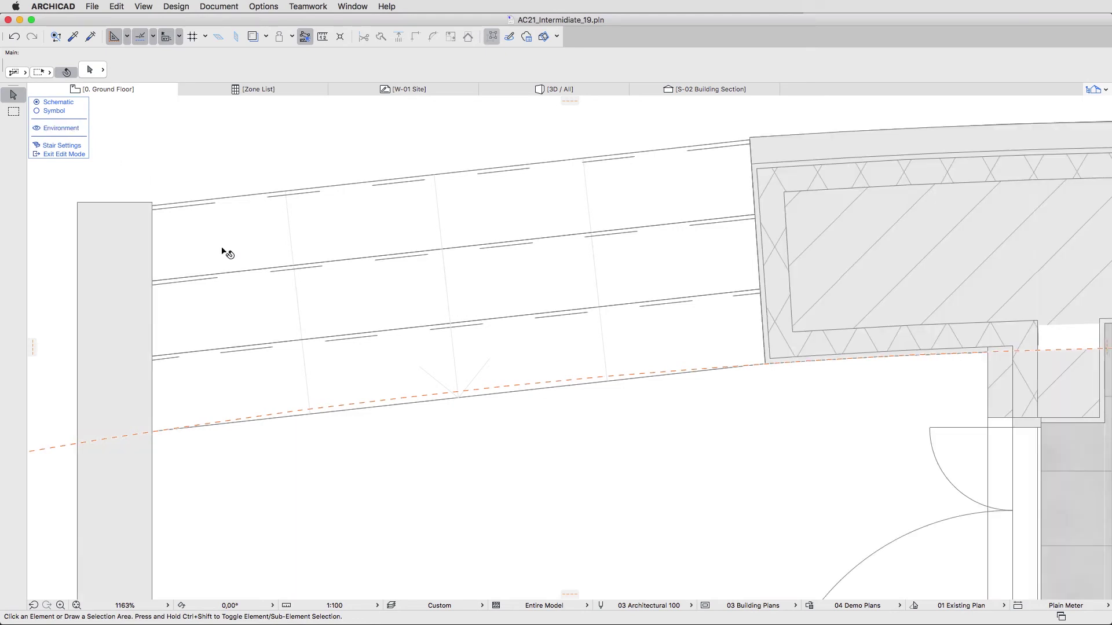
{"action": "left_click", "coordinate": [498, 359]}
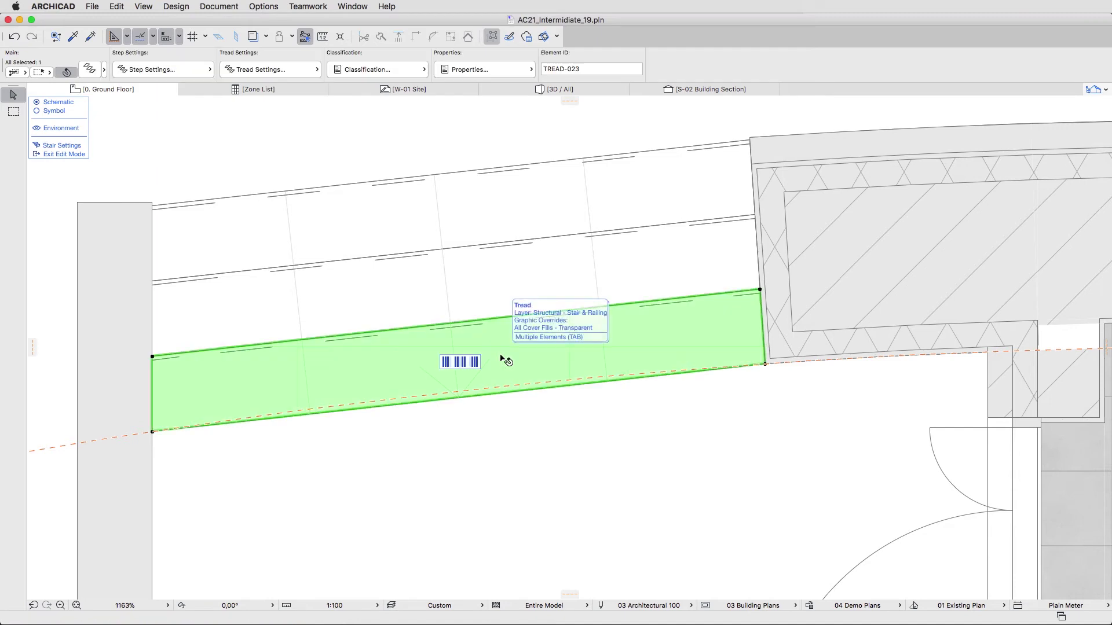
{"action": "scroll", "coordinate": [502, 359], "scroll_direction": "down", "scroll_amount": 2}
{"action": "middle_click_drag", "start_coordinate": [504, 358], "coordinate": [451, 216]}
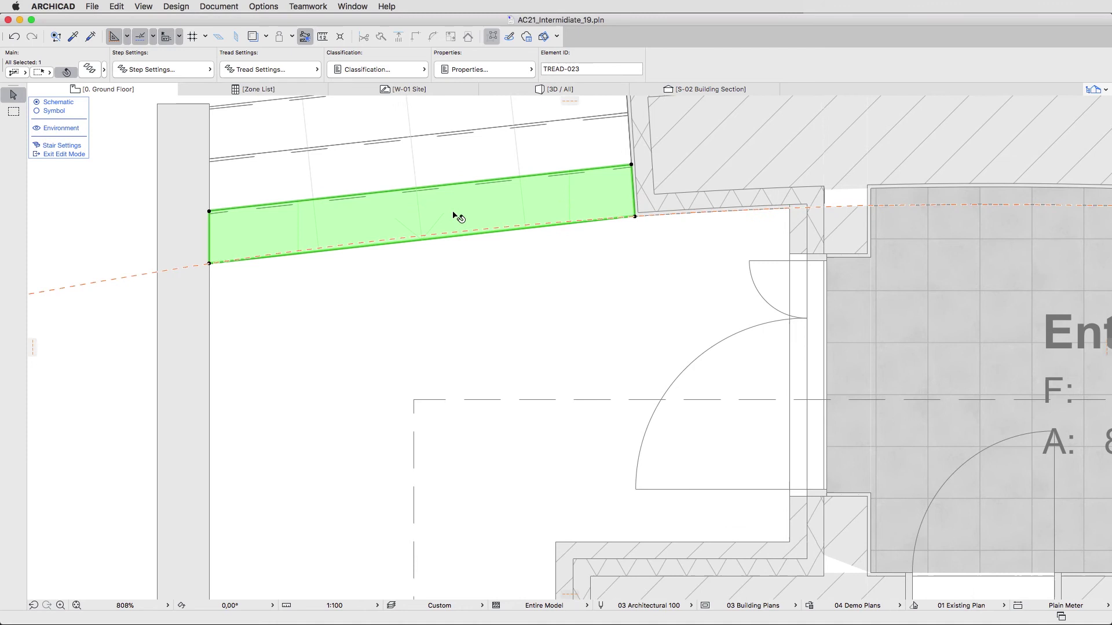
{"action": "left_click", "coordinate": [415, 244]}
{"action": "left_click", "coordinate": [210, 264]}
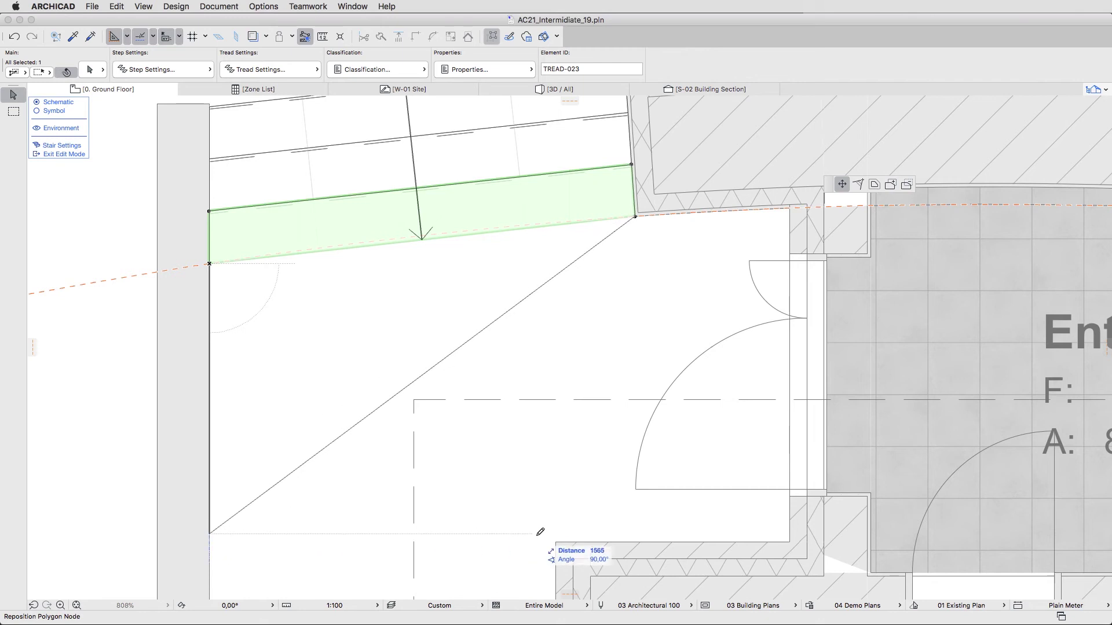
{"action": "left_click", "coordinate": [558, 538]}
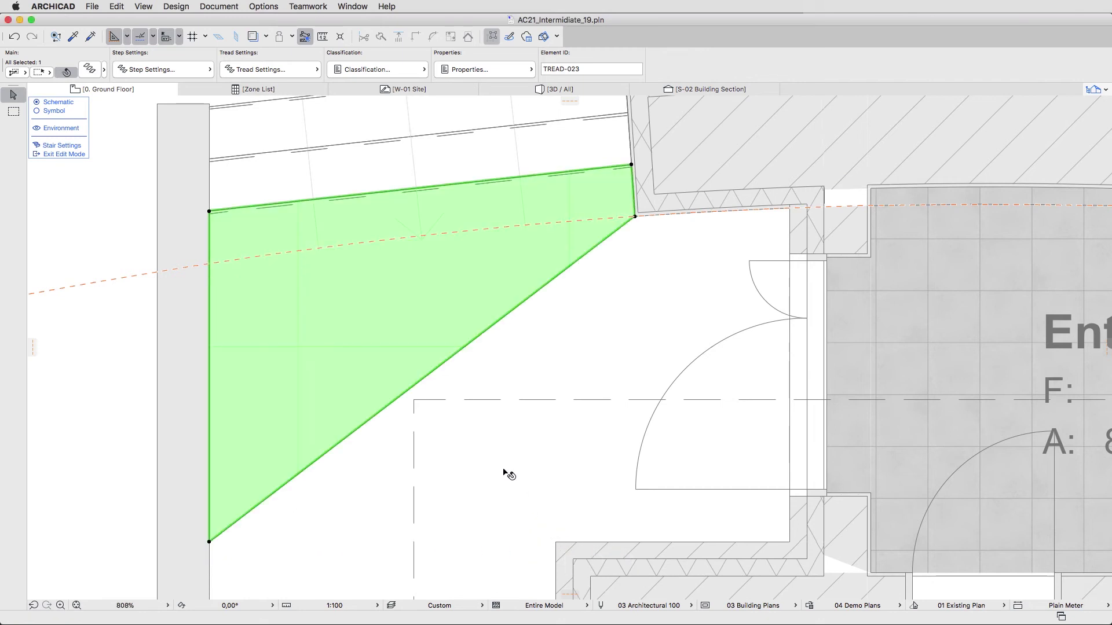
Step: Add new top-tread corners at the landing's lower right and upper right by the door wall
{"action": "left_click", "coordinate": [453, 360]}
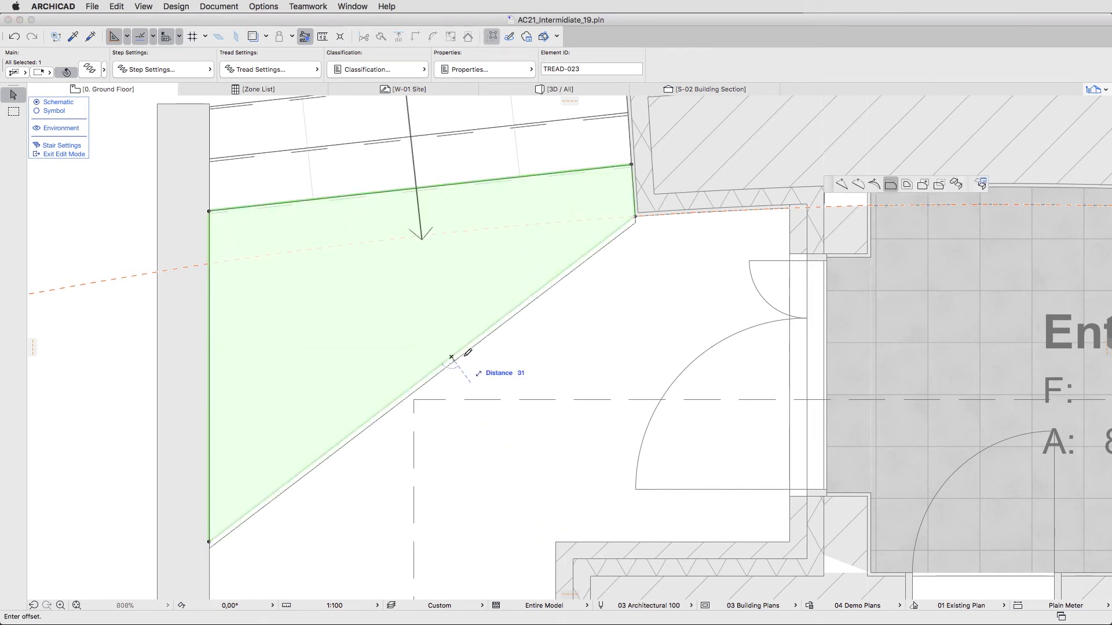
{"action": "left_click", "coordinate": [841, 186]}
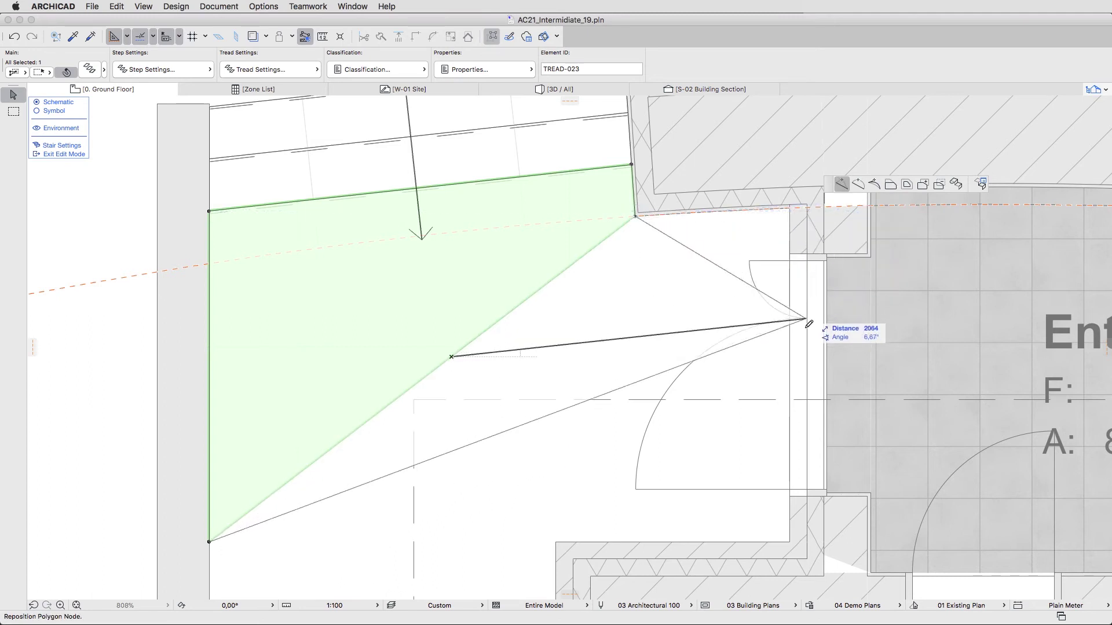
{"action": "left_click", "coordinate": [788, 541]}
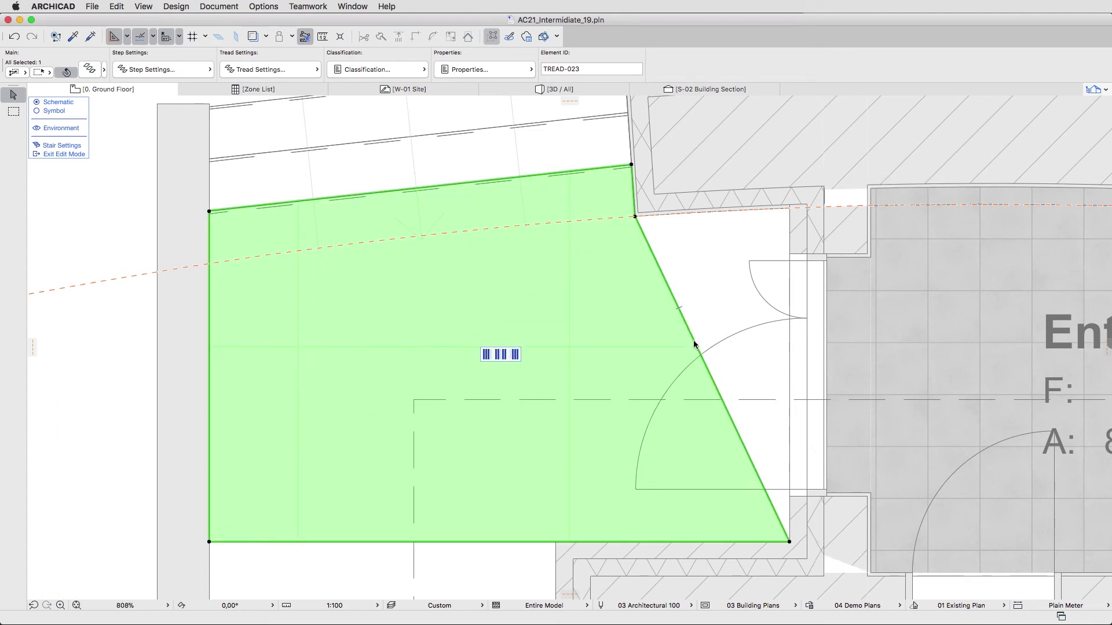
{"action": "left_click", "coordinate": [694, 344]}
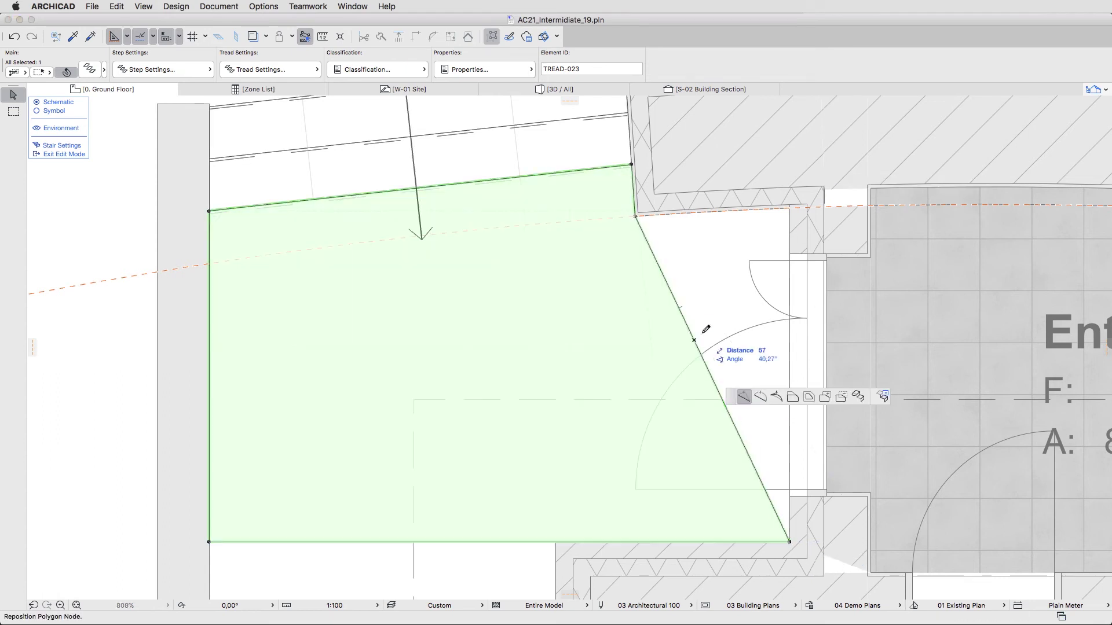
{"action": "left_click", "coordinate": [789, 209]}
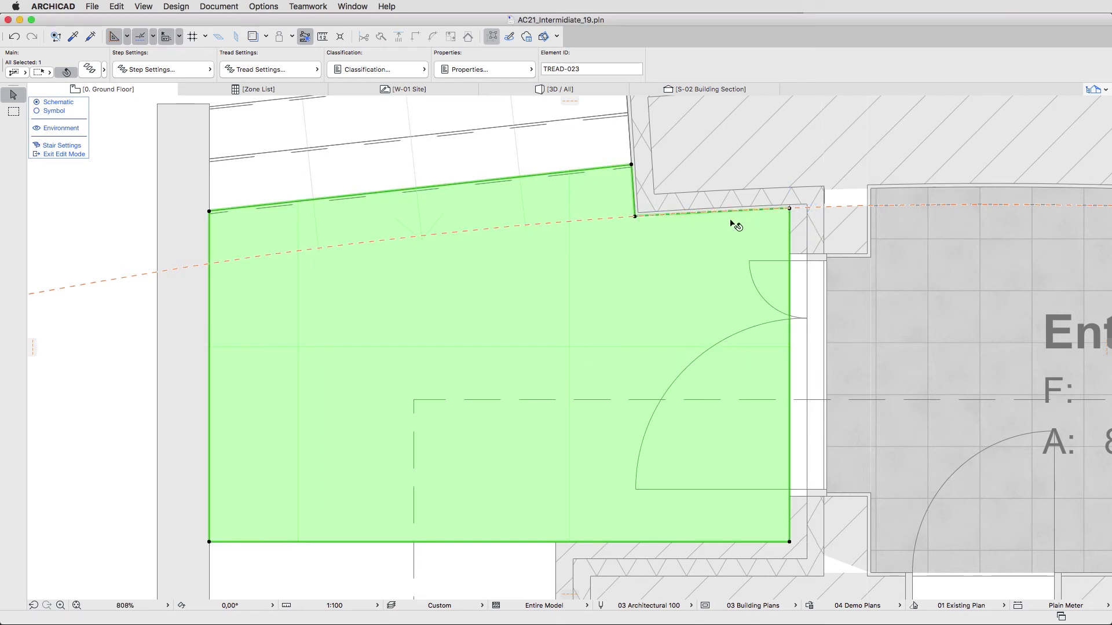
Step: Curve the top tread's upper edge to follow the recessed building wall
{"action": "scroll", "coordinate": [729, 221], "scroll_direction": "up", "scroll_amount": 6}
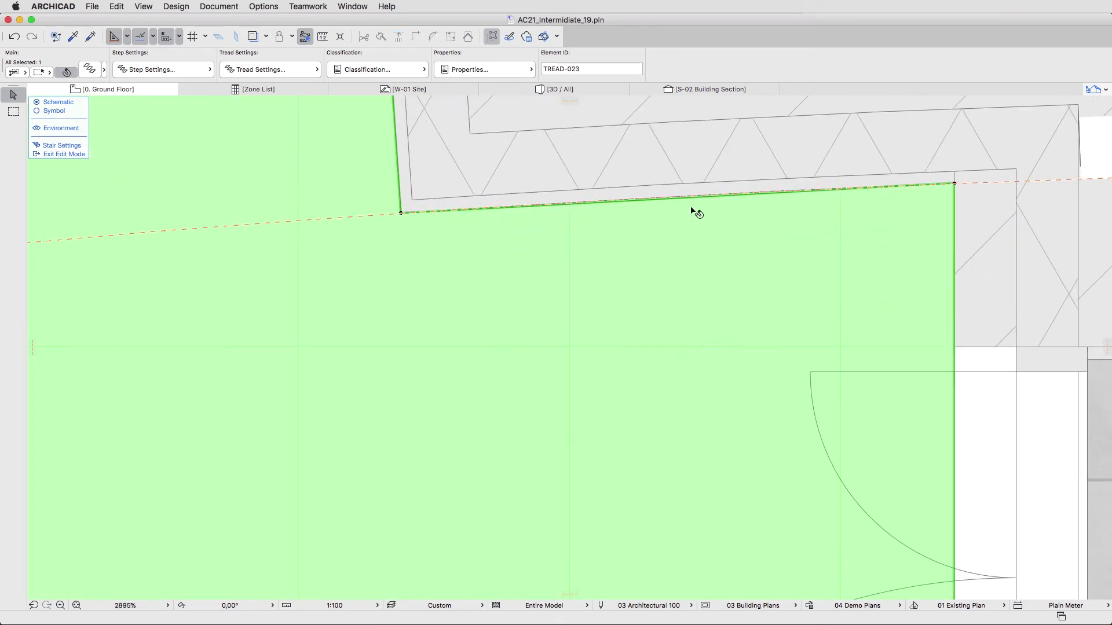
{"action": "left_click", "coordinate": [680, 199]}
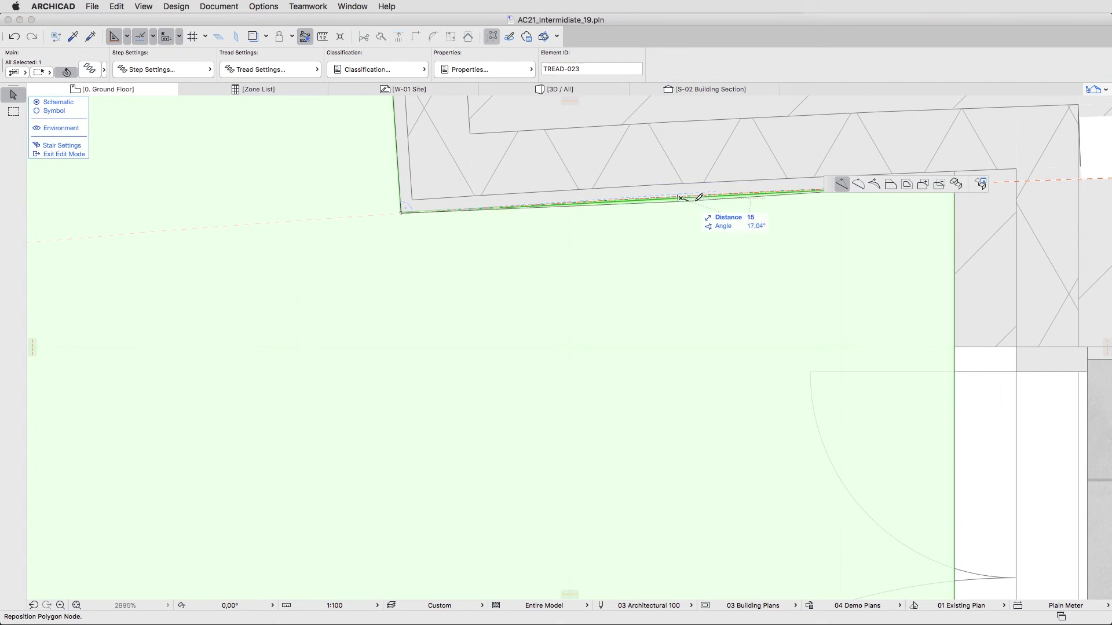
{"action": "left_click", "coordinate": [858, 184]}
{"action": "left_click", "coordinate": [802, 186]}
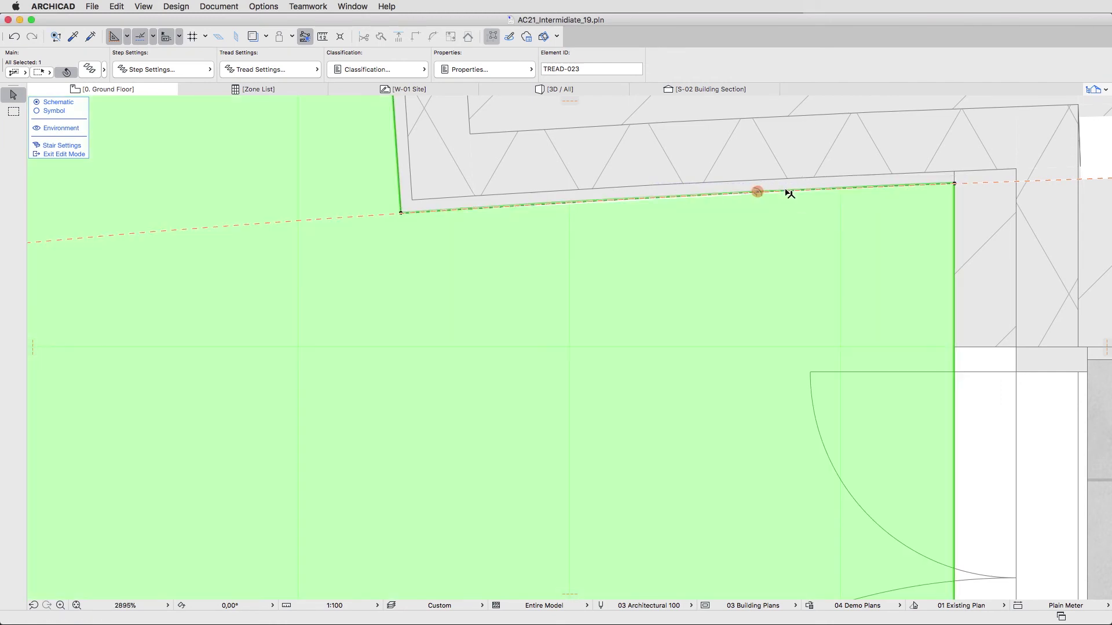
{"action": "scroll", "coordinate": [659, 275], "scroll_direction": "down", "scroll_amount": 2}
{"action": "scroll", "coordinate": [659, 275], "scroll_direction": "down", "scroll_amount": 5}
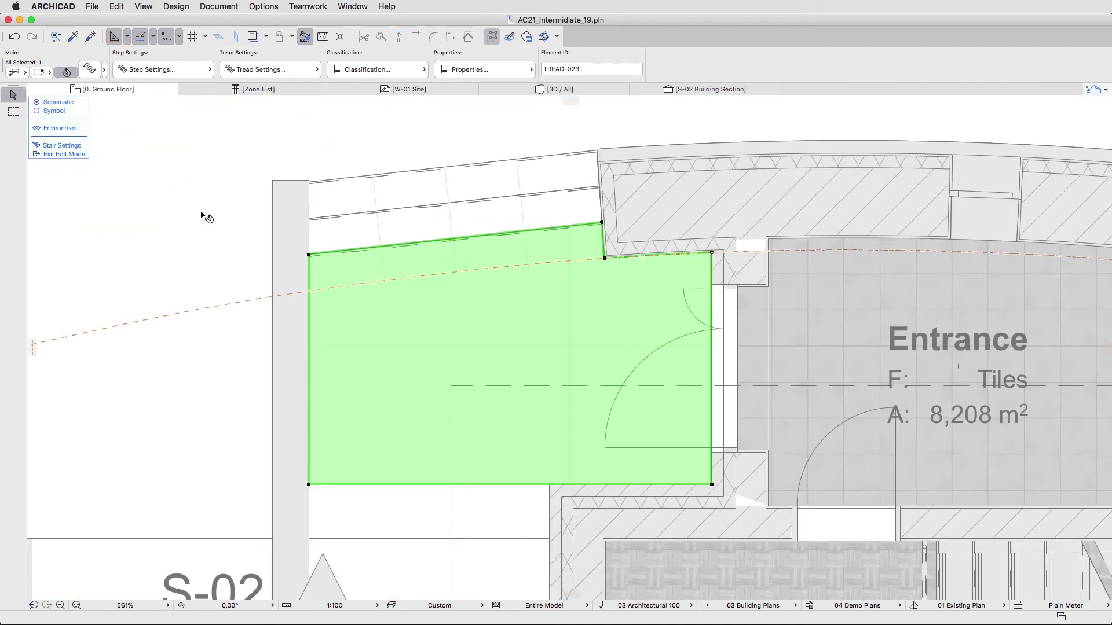
Step: Show the stair in symbol display and move the walking line's end up to the upper tread line
{"action": "left_click", "coordinate": [77, 112]}
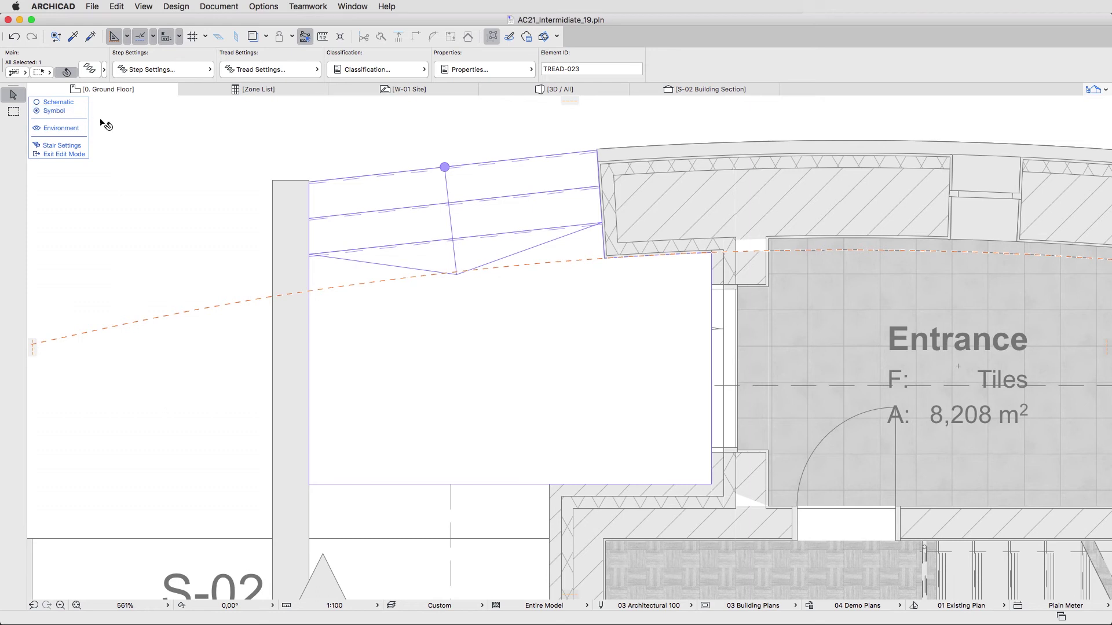
{"action": "left_click", "coordinate": [447, 187]}
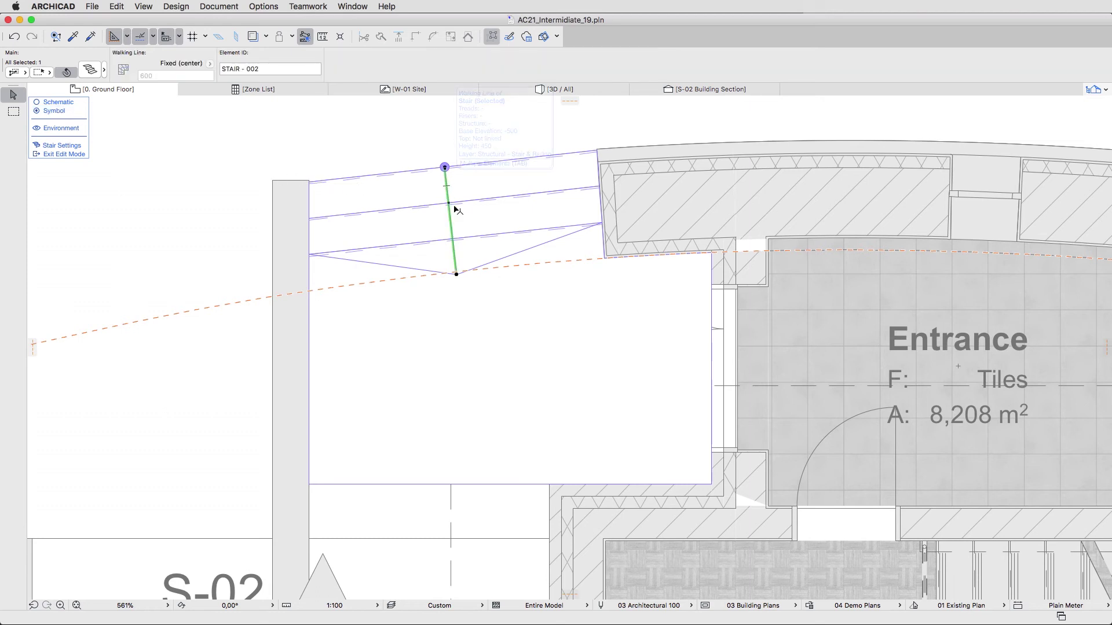
{"action": "left_click", "coordinate": [457, 274]}
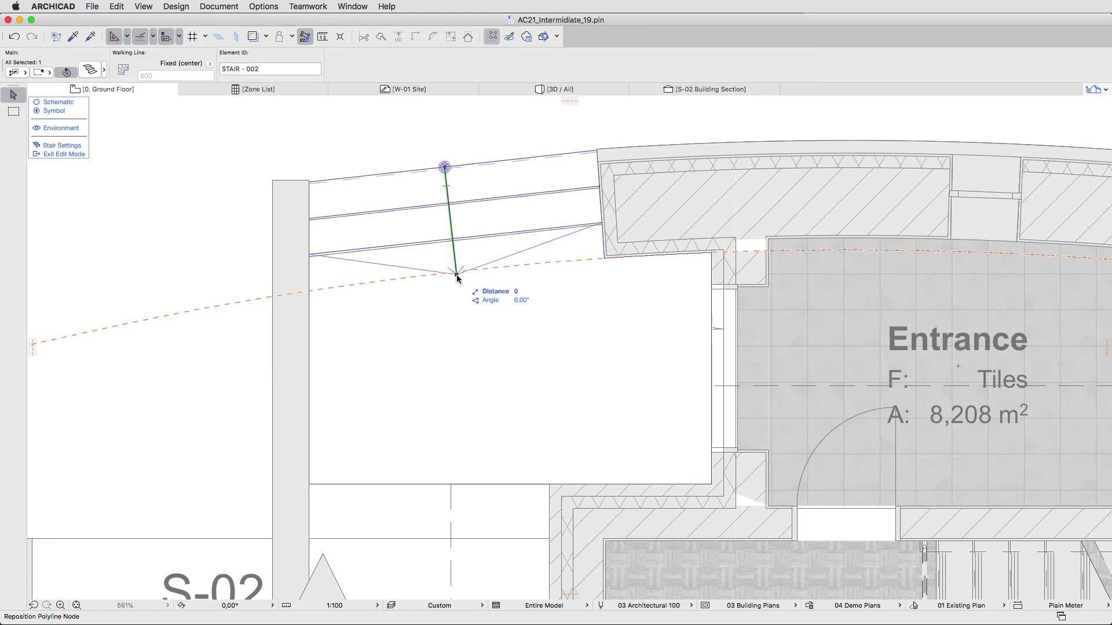
{"action": "left_click", "coordinate": [452, 239]}
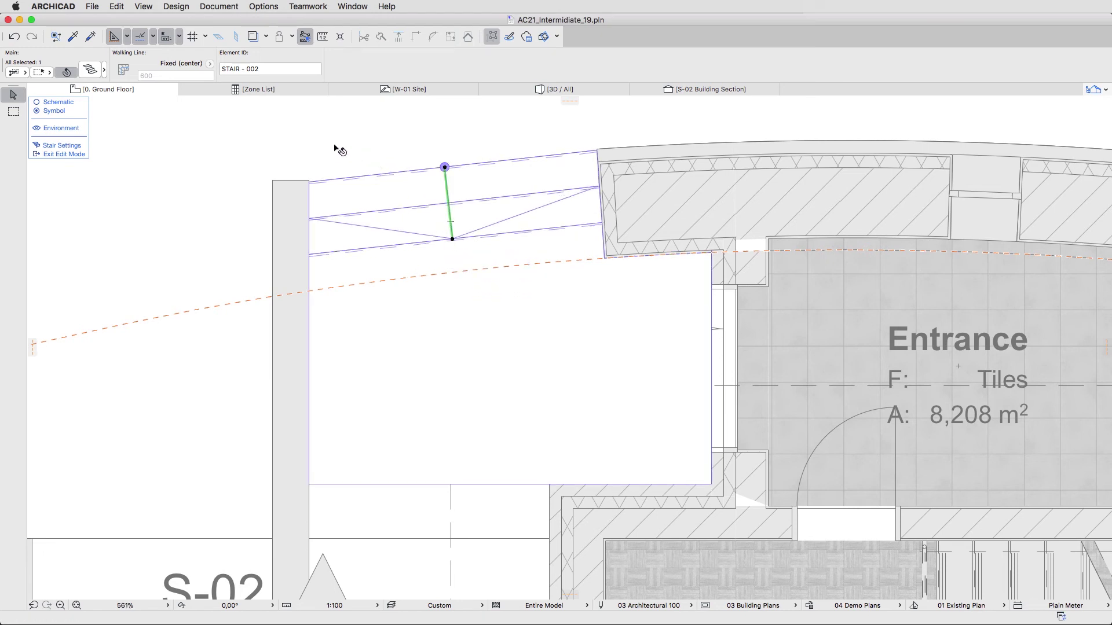
{"action": "left_click", "coordinate": [298, 143]}
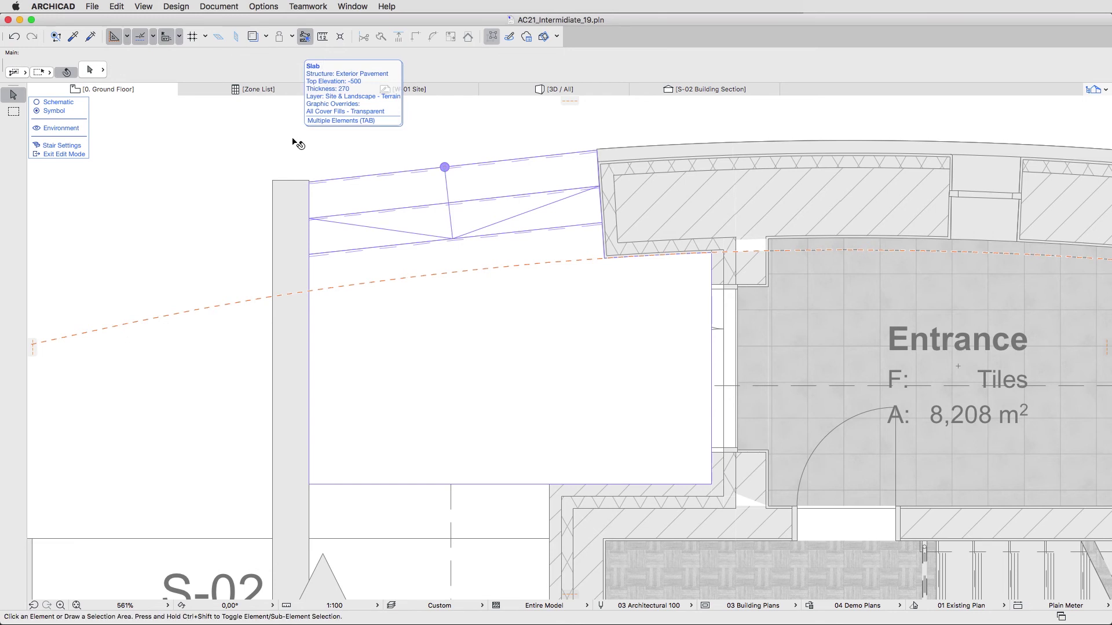
Step: Exit stair editing, use Remove All Guide Lines, and zoom out to the full Ground Floor plan
{"action": "key", "text": "Escape"}
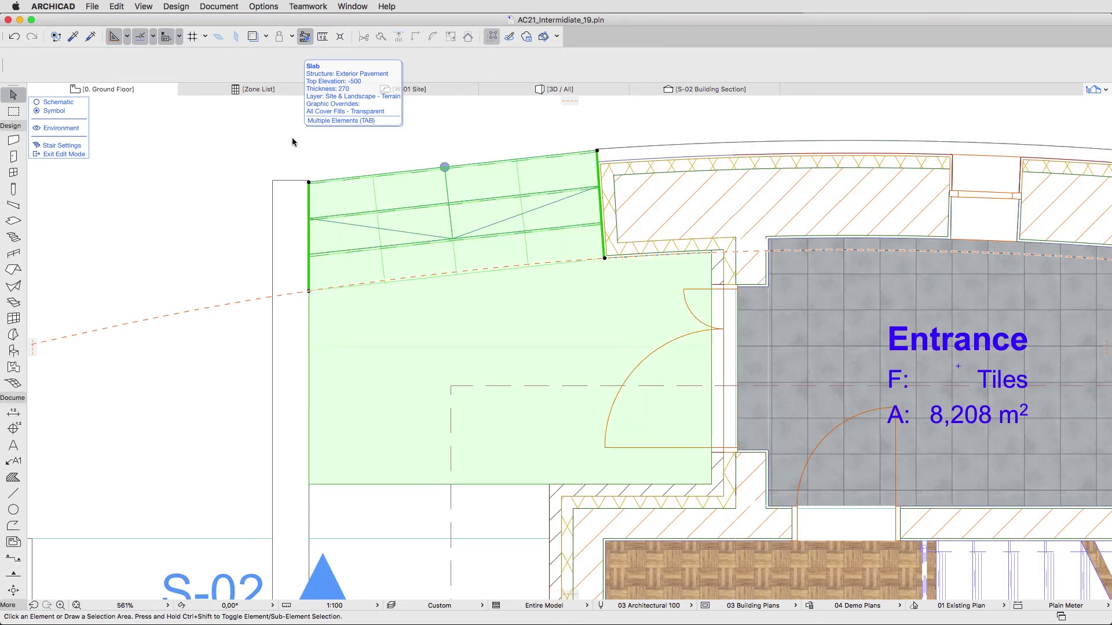
{"action": "key", "text": "Escape"}
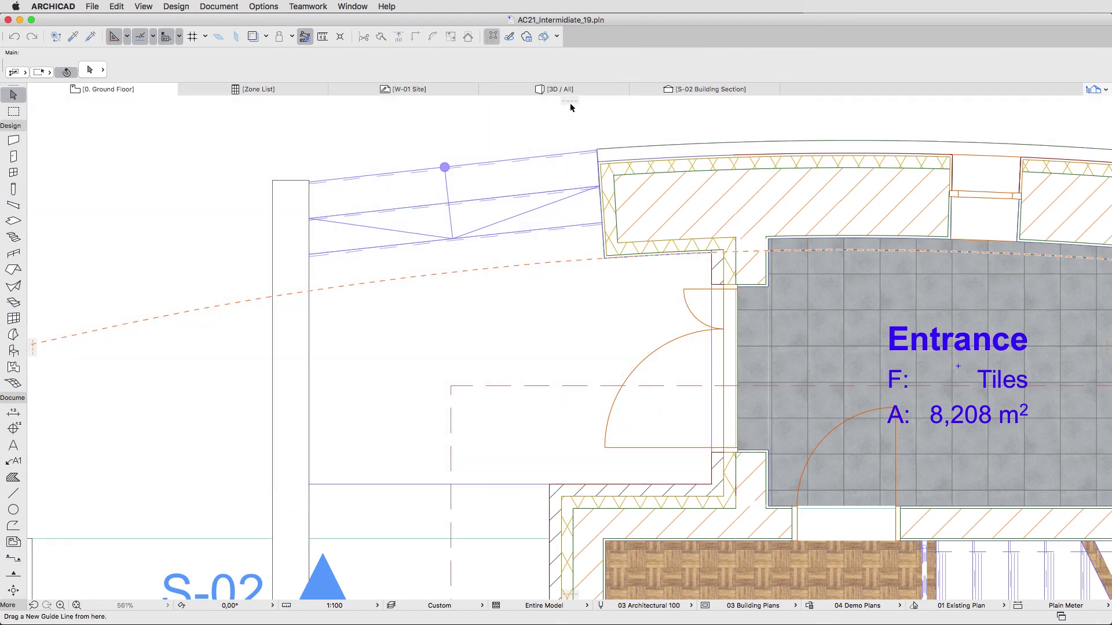
{"action": "left_click", "coordinate": [571, 103]}
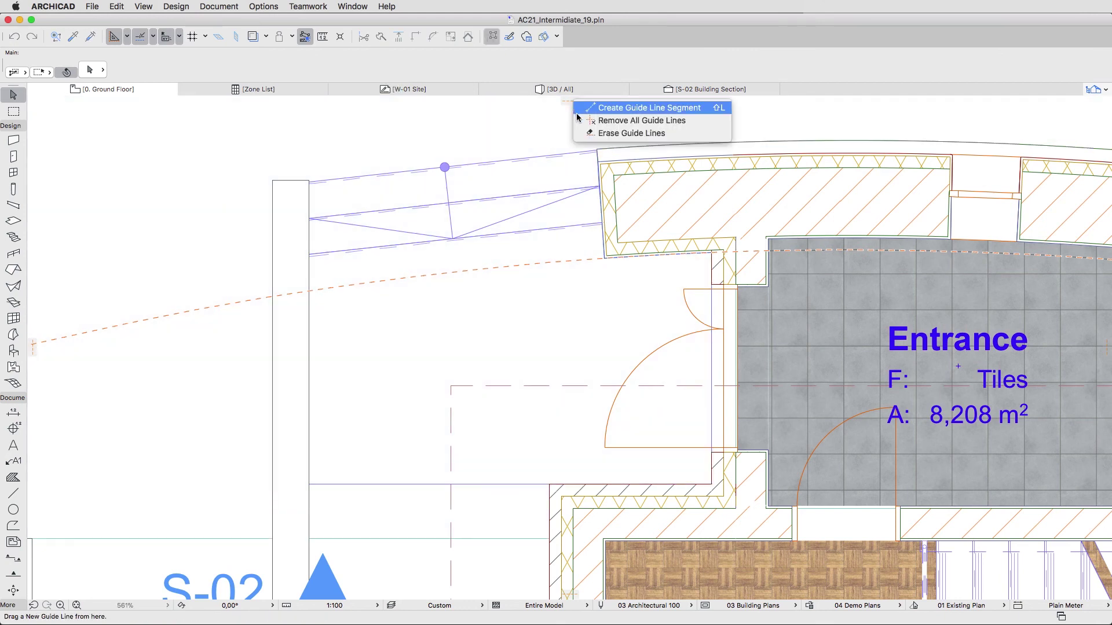
{"action": "left_click", "coordinate": [580, 122]}
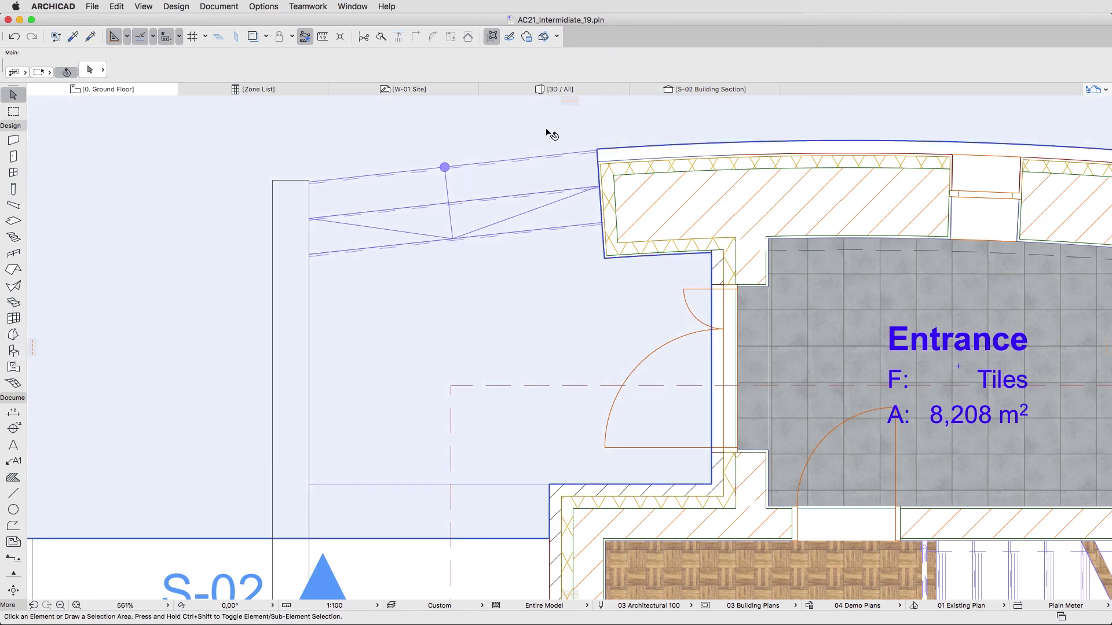
{"action": "scroll", "coordinate": [546, 136], "scroll_direction": "down", "scroll_amount": 5}
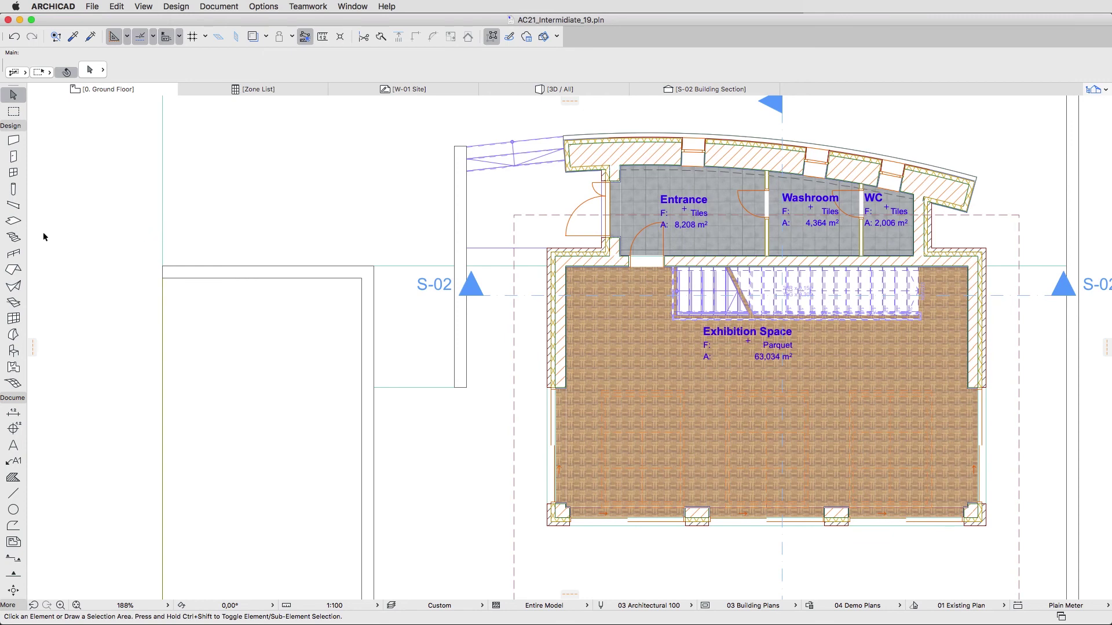
Step: Start a new stair with the first input method and baseline option, width 2000 instead of 1200
{"action": "left_click", "coordinate": [14, 238]}
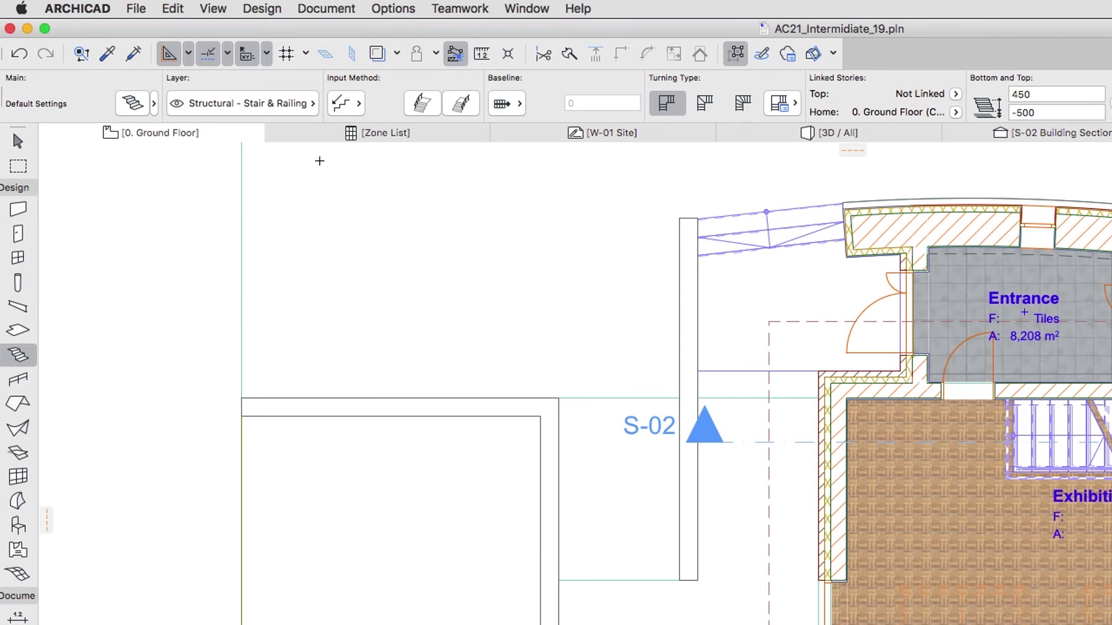
{"action": "left_click", "coordinate": [347, 106]}
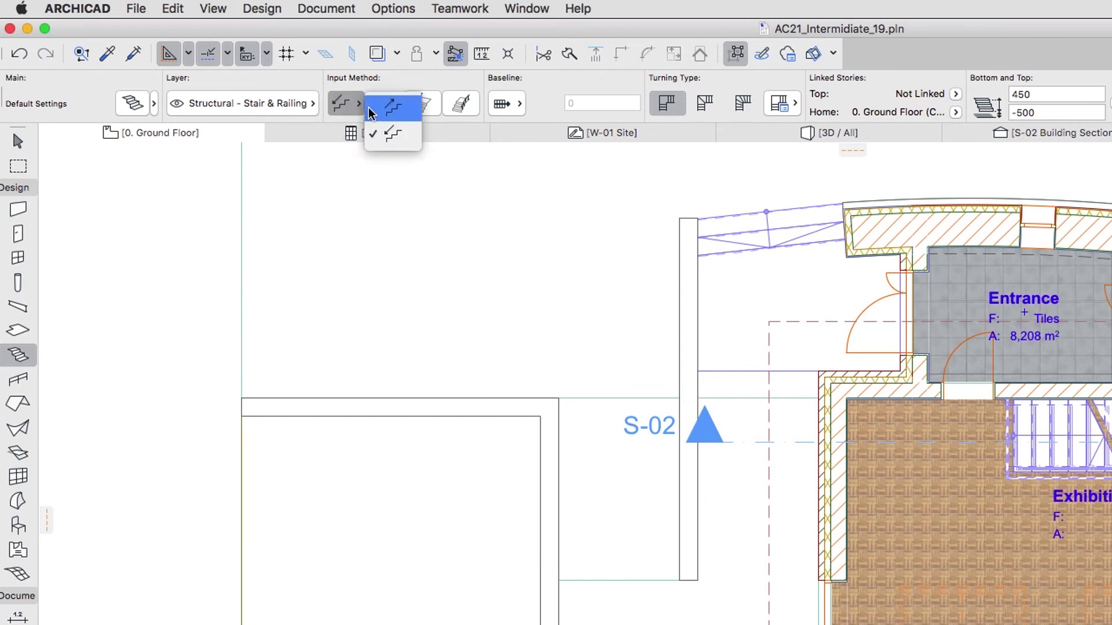
{"action": "left_click", "coordinate": [370, 111]}
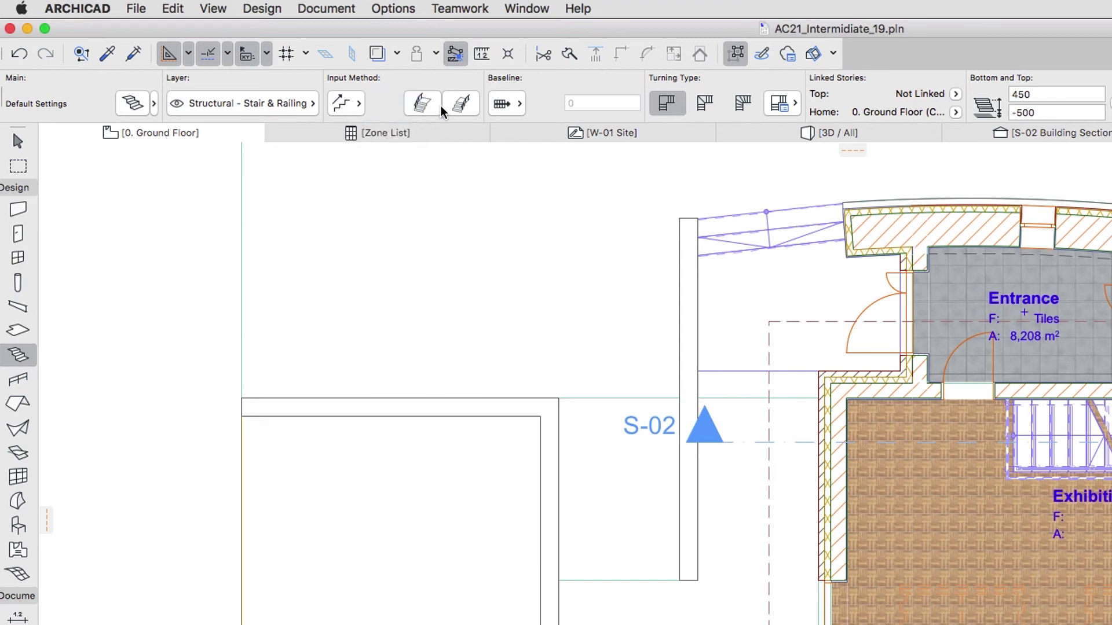
{"action": "left_click", "coordinate": [498, 105]}
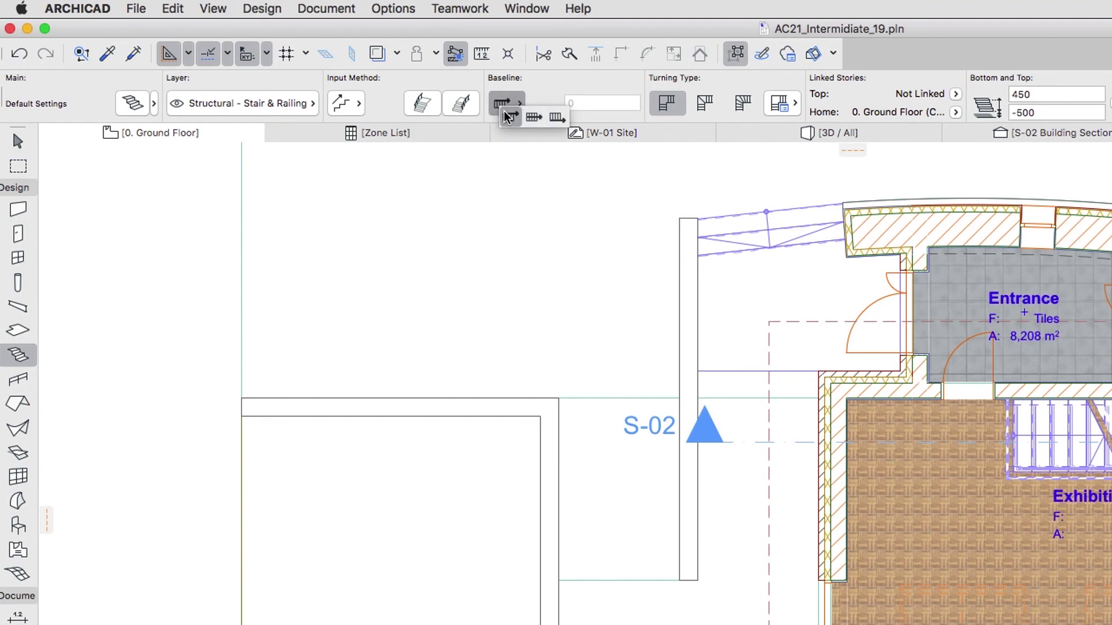
{"action": "left_click", "coordinate": [507, 117]}
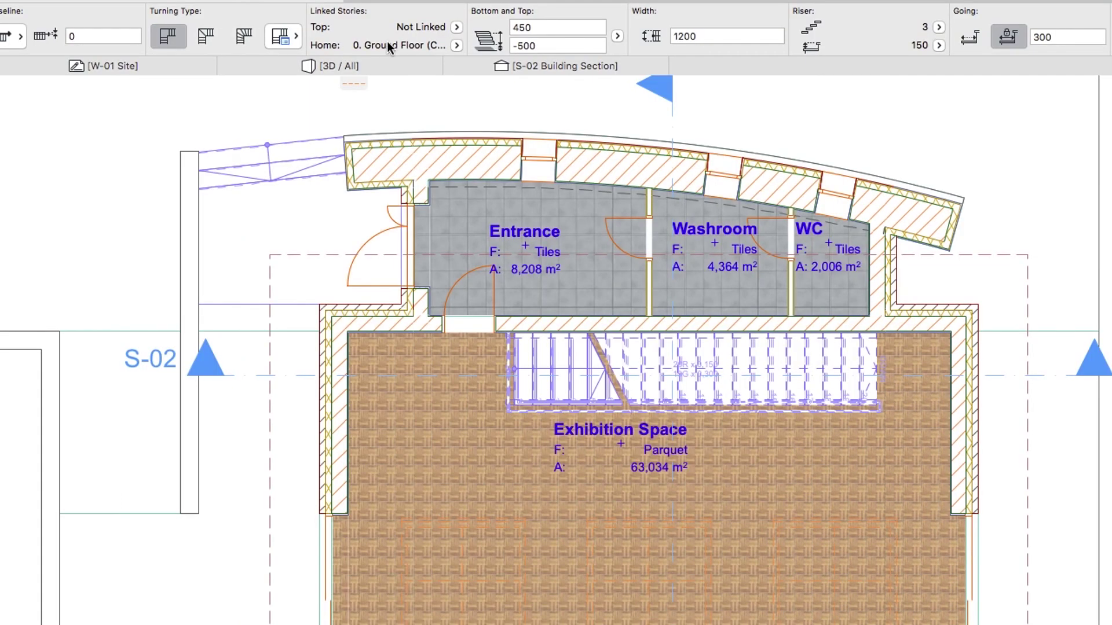
{"action": "left_click", "coordinate": [682, 41]}
{"action": "type", "text": "20"}
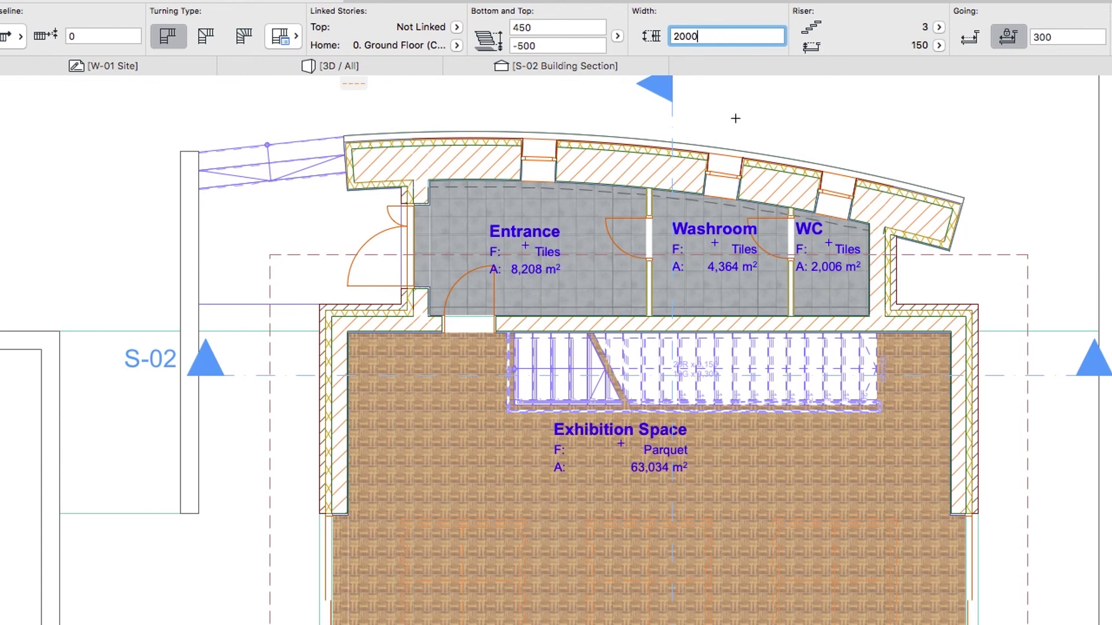
{"action": "middle_click_drag", "start_coordinate": [972, 205], "coordinate": [743, 206]}
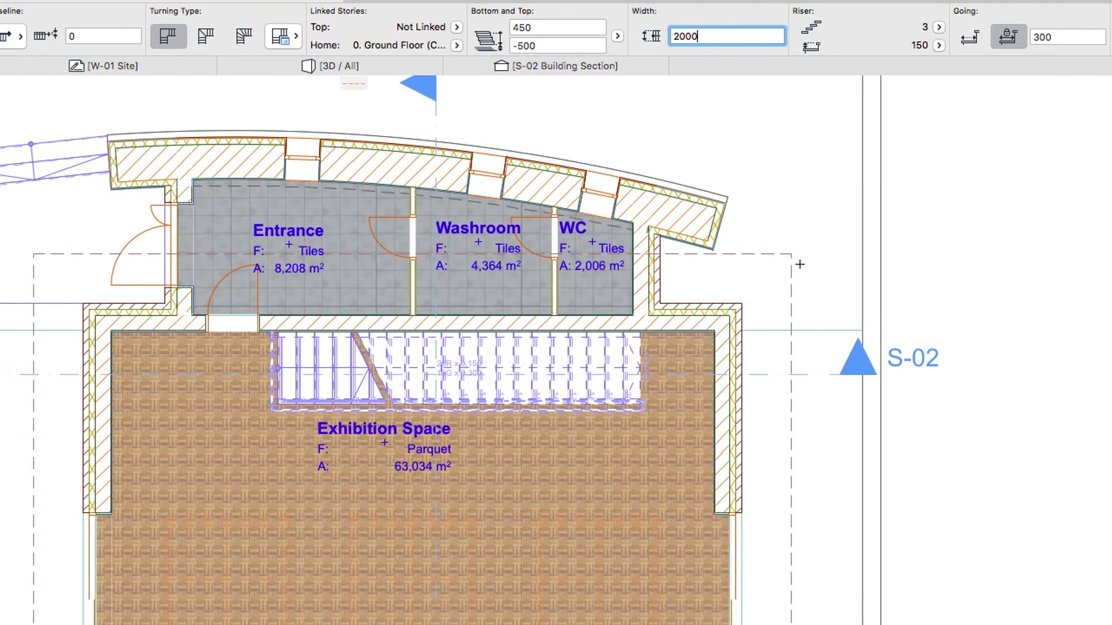
Step: Place the 2000-wide, 450-high three-riser stair running outward from the east entrance wall corner
{"action": "scroll", "coordinate": [818, 318], "scroll_direction": "up", "scroll_amount": 3}
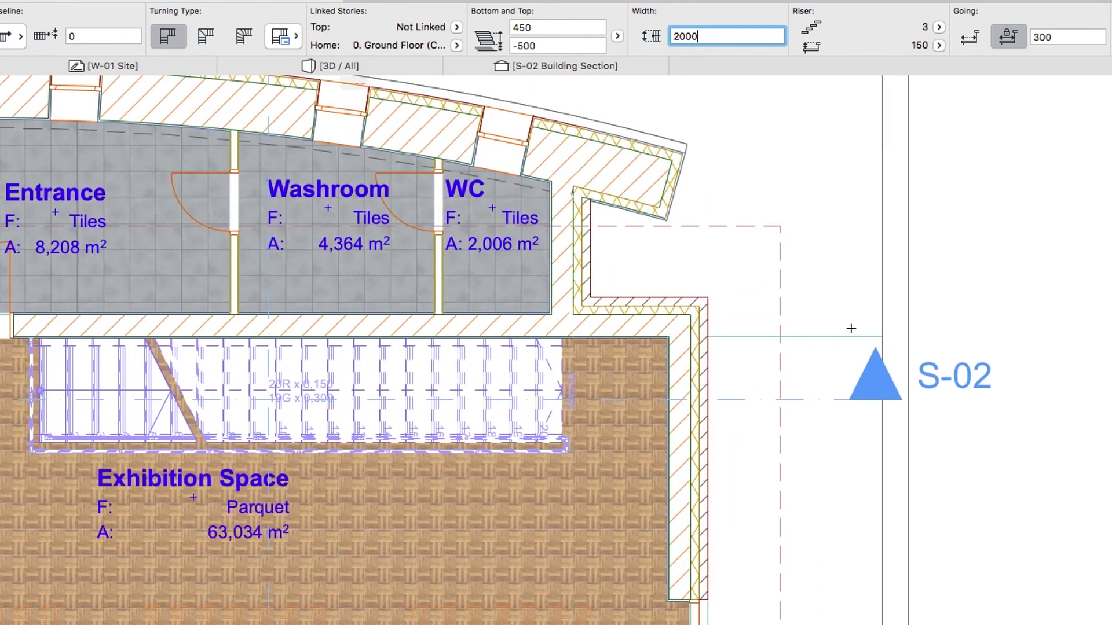
{"action": "left_click", "coordinate": [882, 336]}
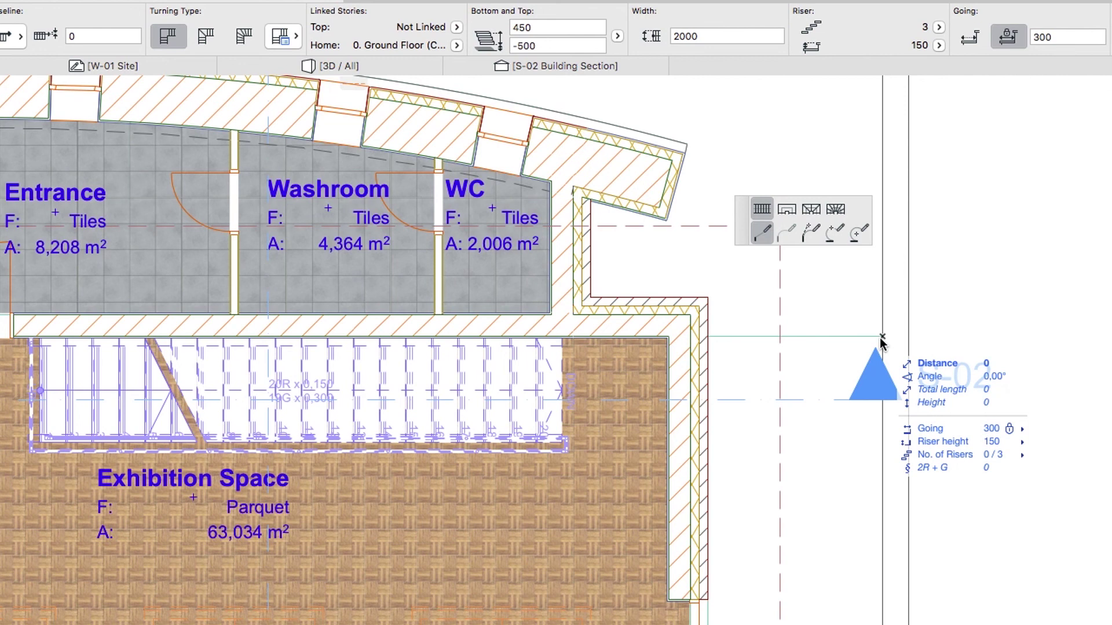
{"action": "left_click", "coordinate": [888, 461]}
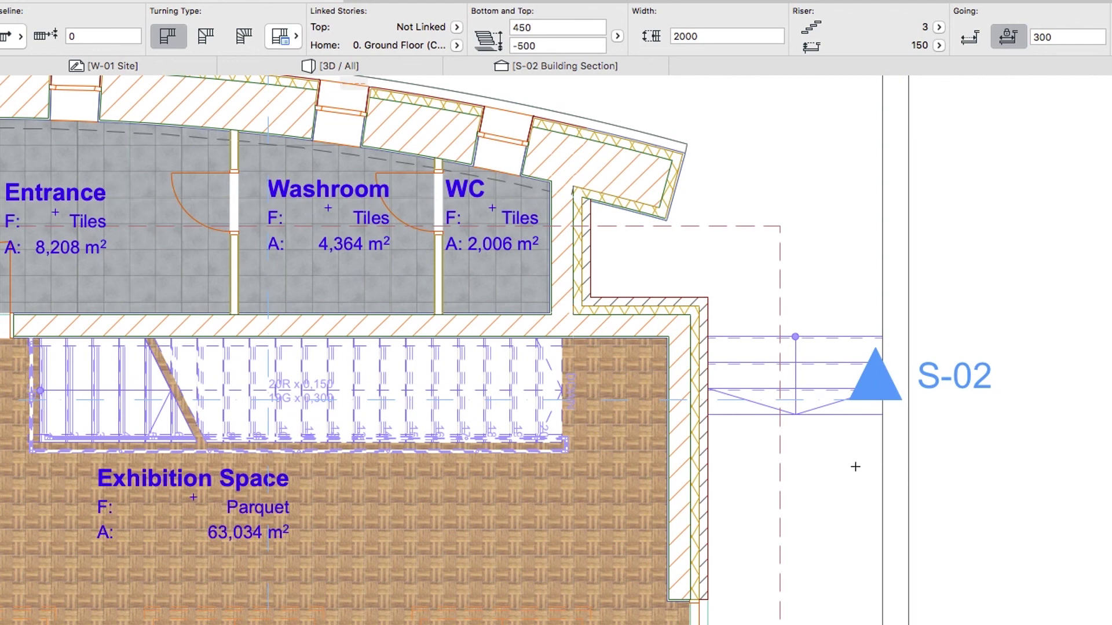
Step: Select both pavement slabs and offset their top edge back to the east stair's lowest step
{"action": "left_click", "coordinate": [855, 467]}
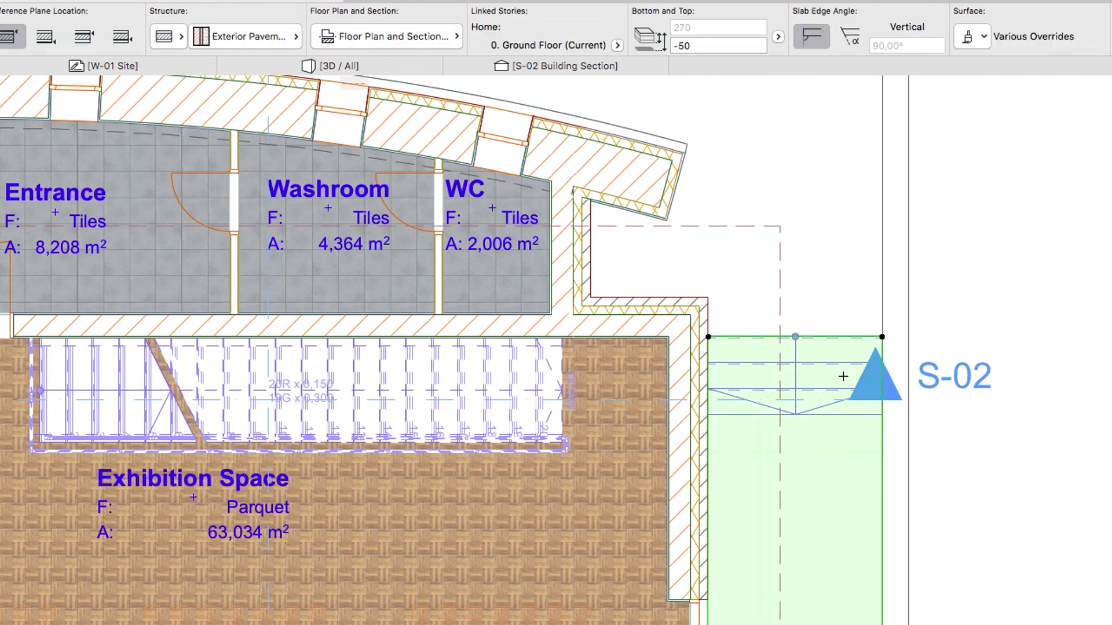
{"action": "left_click", "coordinate": [846, 318], "text": "shift"}
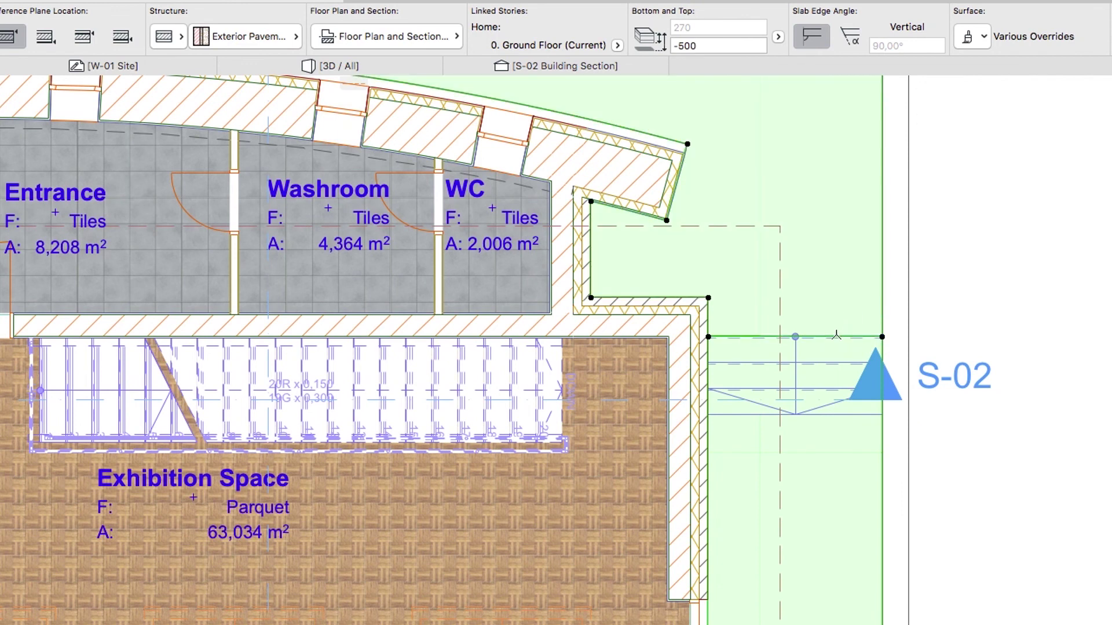
{"action": "left_click", "coordinate": [838, 338]}
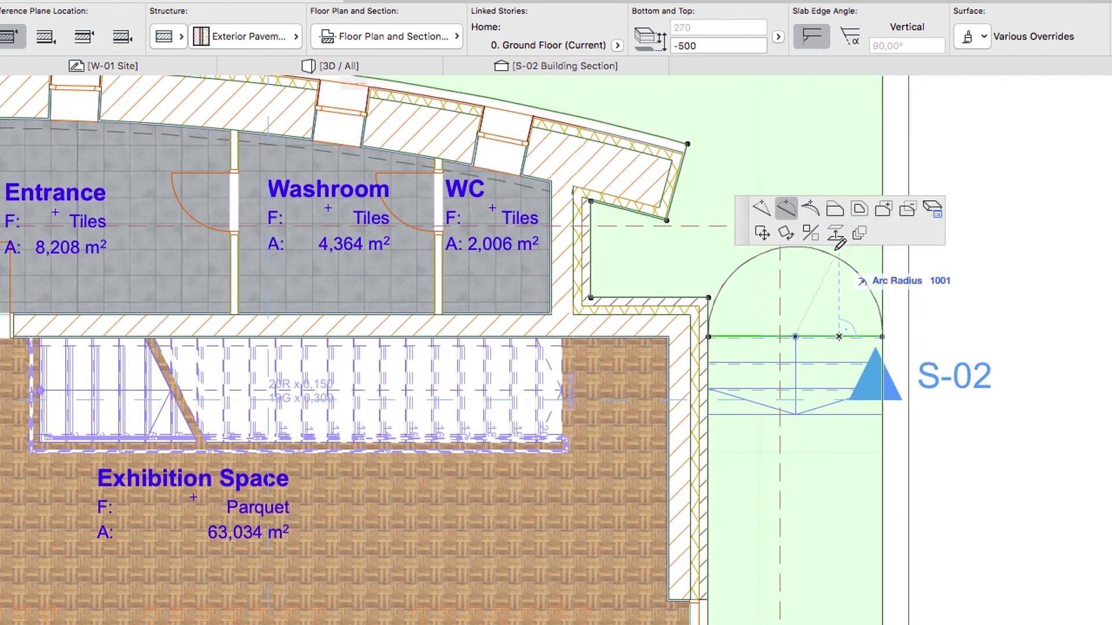
{"action": "left_click", "coordinate": [833, 210]}
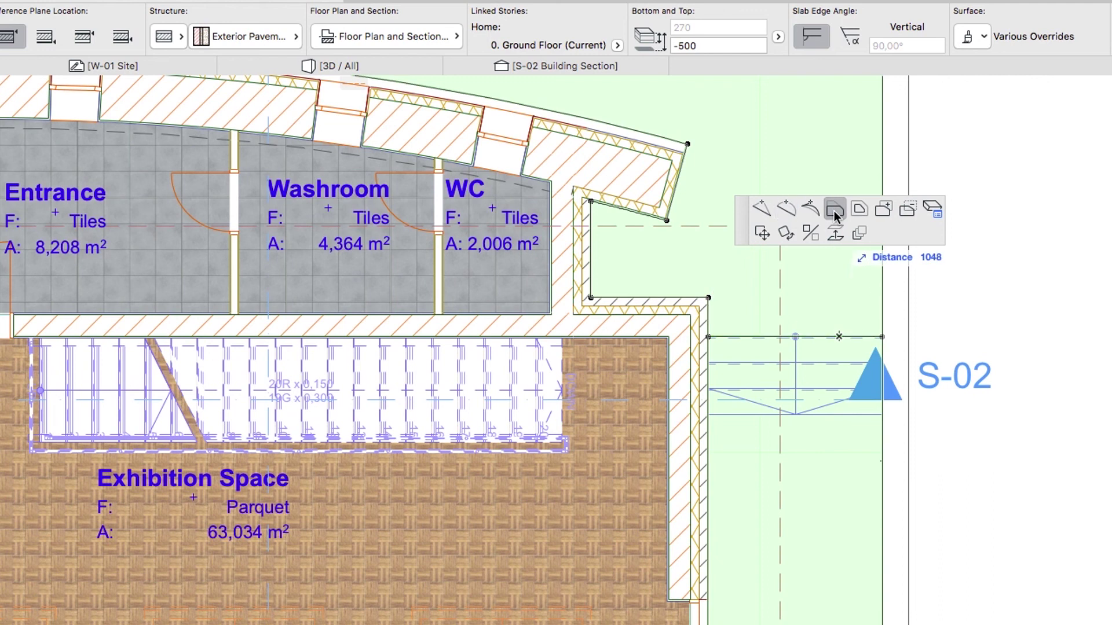
{"action": "left_click", "coordinate": [885, 408]}
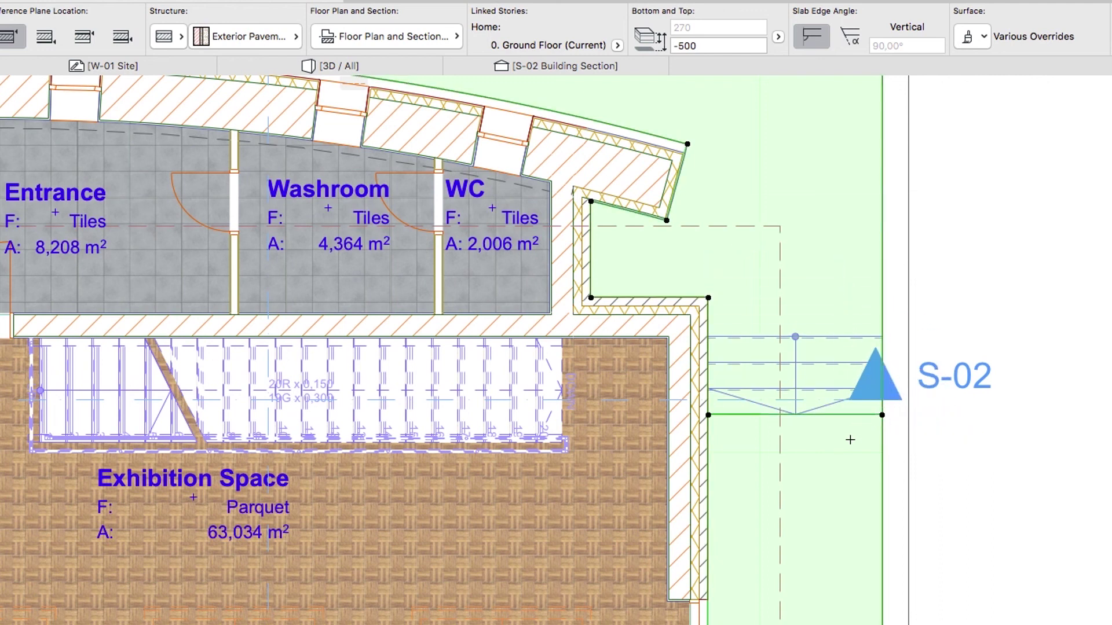